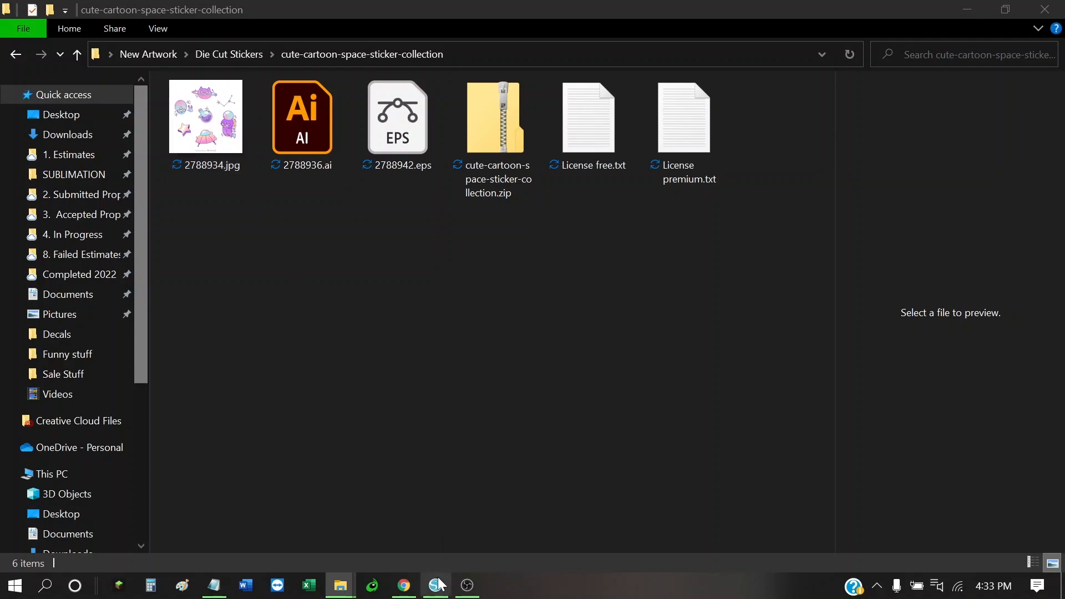
# Shrink the sticker collection folder window to a narrow floating window and switch to Silhouette Studio
pyautogui.moveTo(597, 14); pyautogui.dragTo(489, 39)
pyautogui.moveTo(876, 151); pyautogui.dragTo(440, 174)
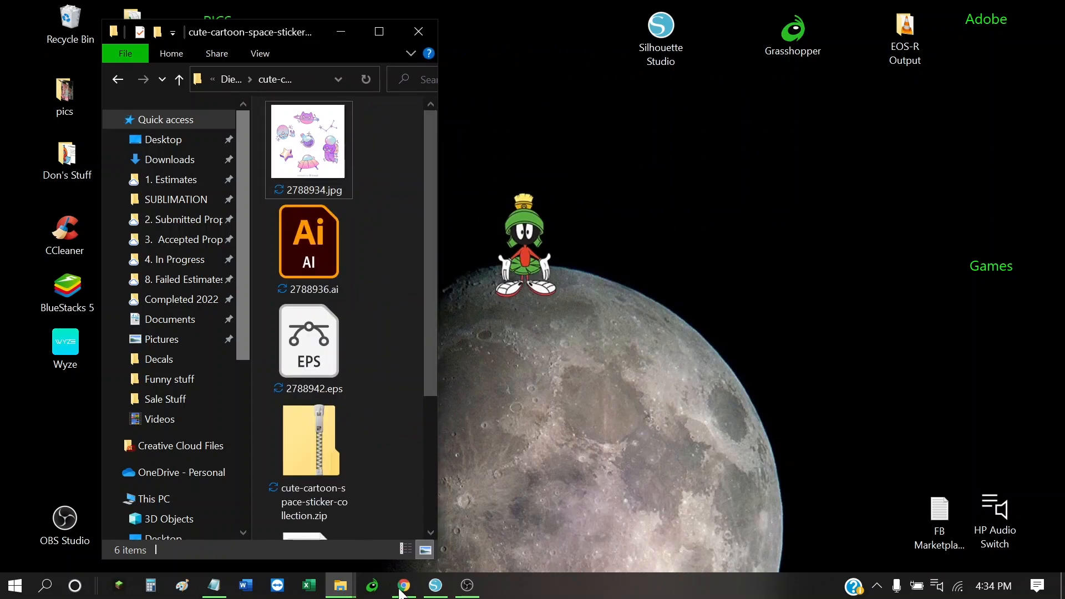
pyautogui.click(436, 585)
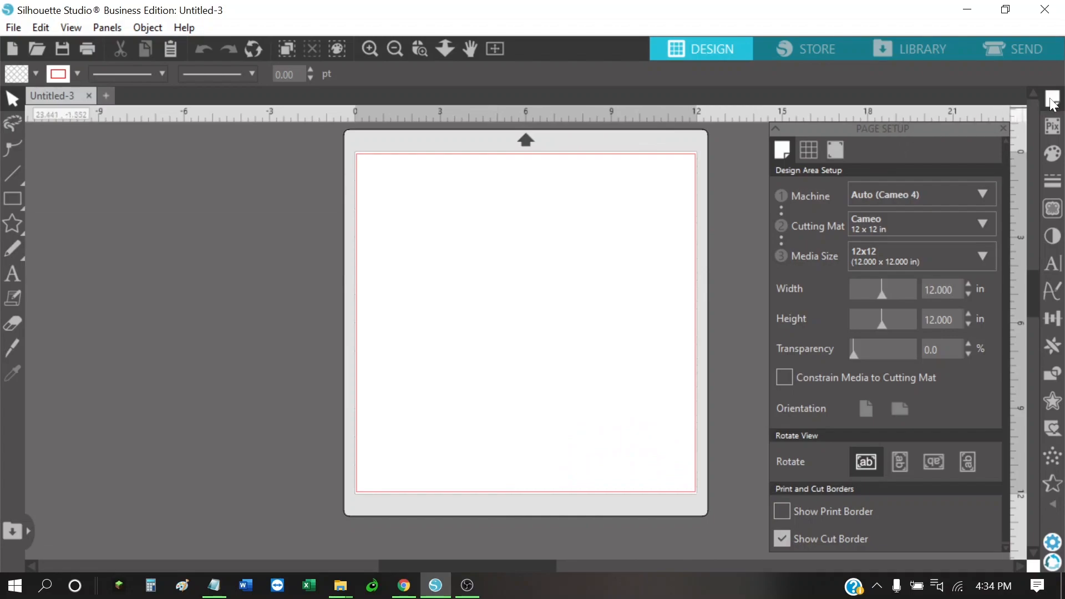
pyautogui.click(1053, 156)
pyautogui.click(1054, 188)
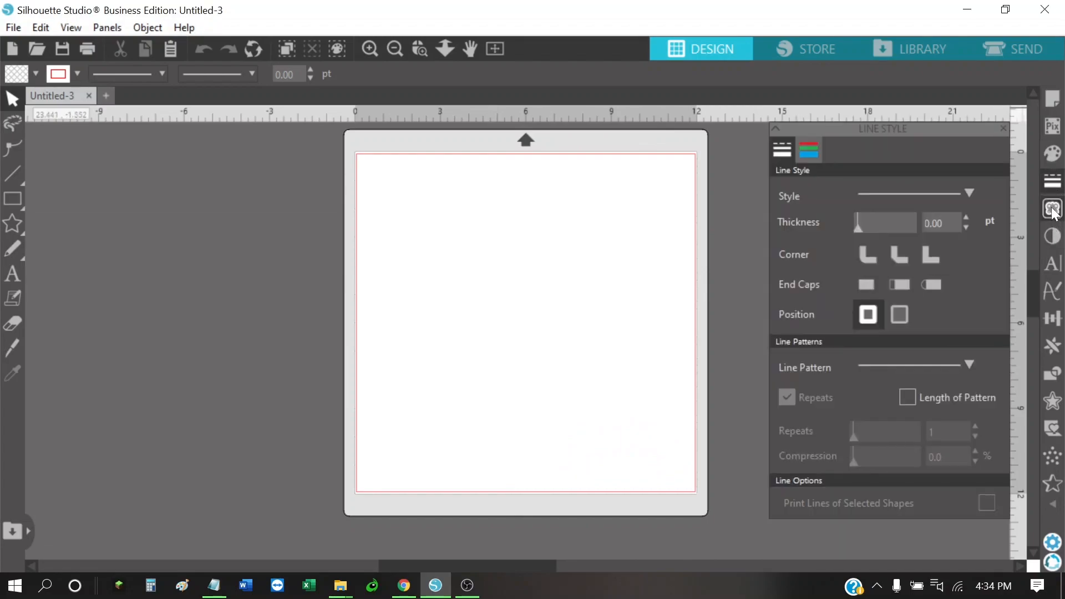
pyautogui.click(1053, 209)
# In the page setup, choose Auto (Cameo 4) as the machine and the Cameo 12 x 12 in cutting mat
pyautogui.click(1052, 100)
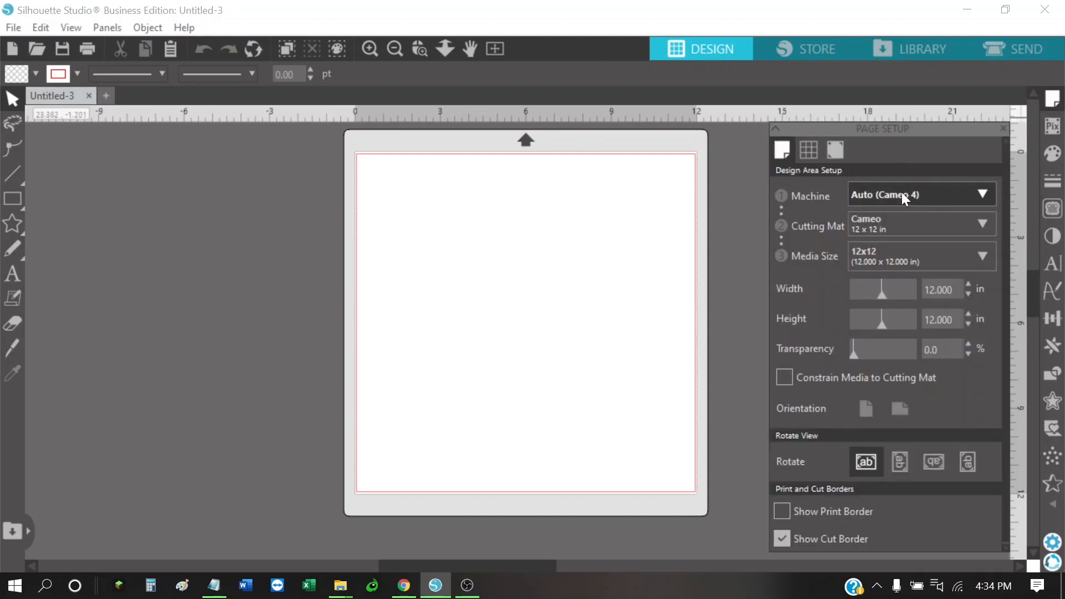
pyautogui.click(982, 194)
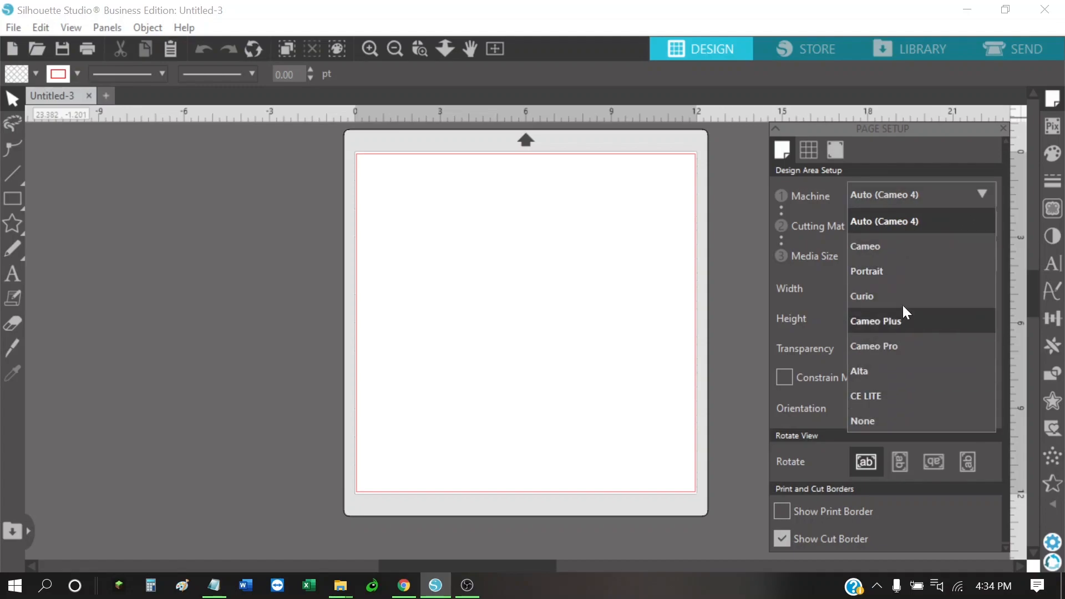
pyautogui.click(907, 220)
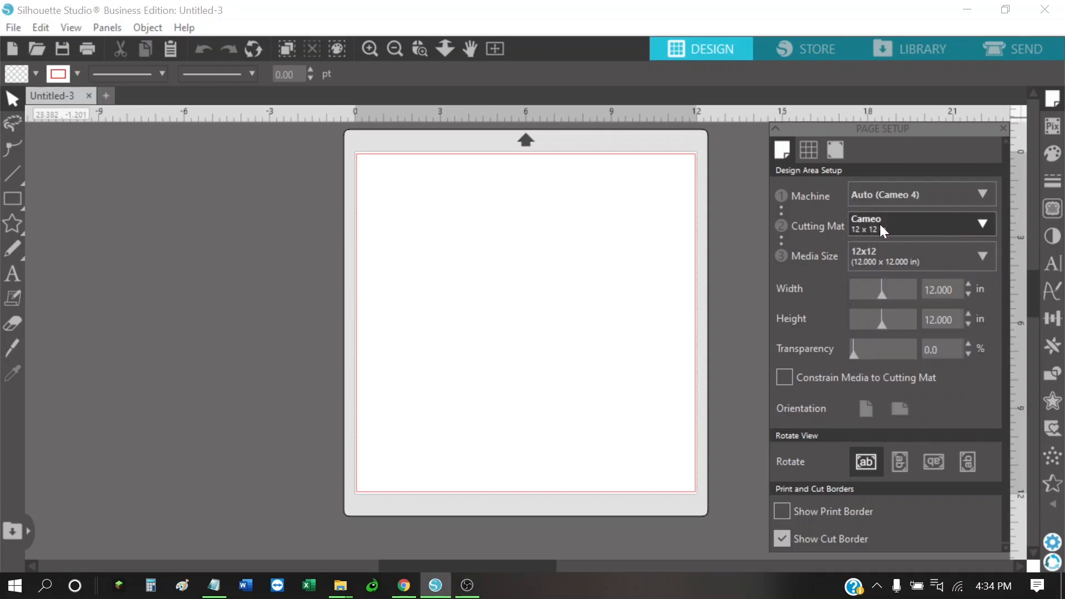
pyautogui.click(945, 223)
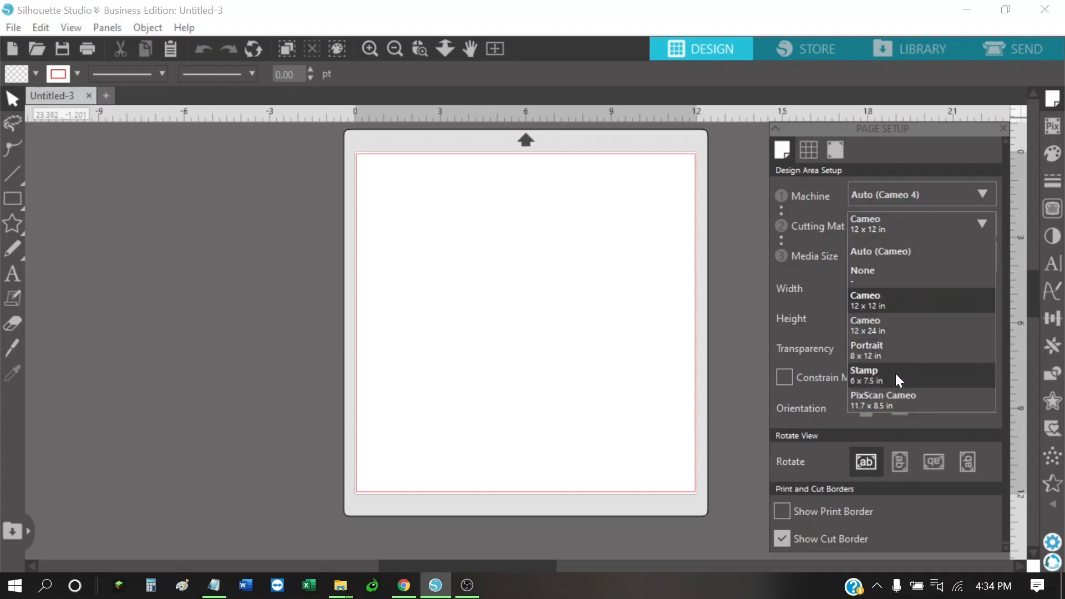
pyautogui.click(883, 296)
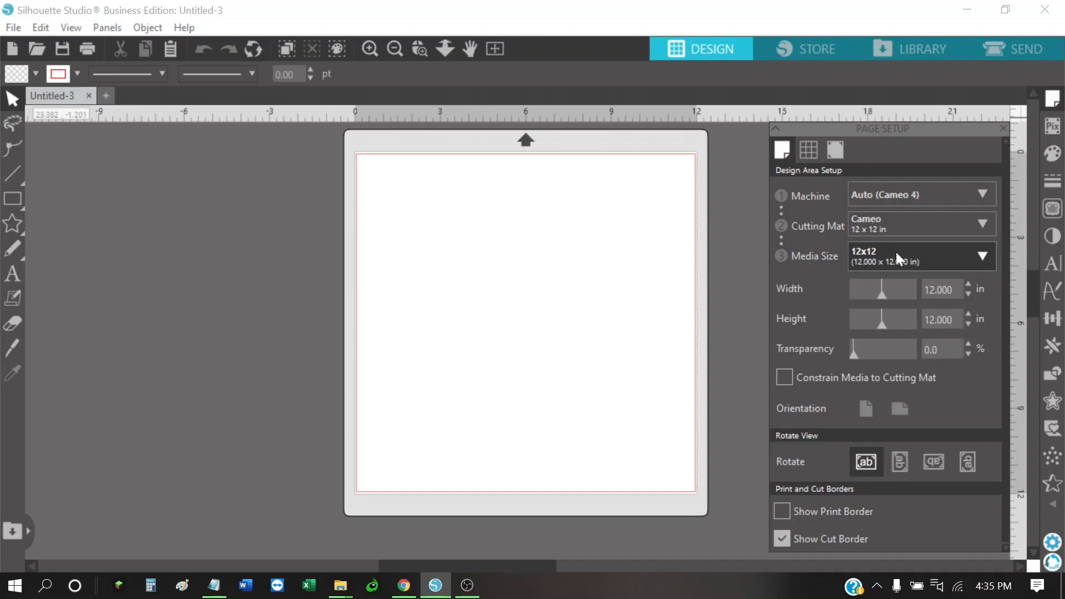
# Try A4 as the media size for the page
pyautogui.click(887, 255)
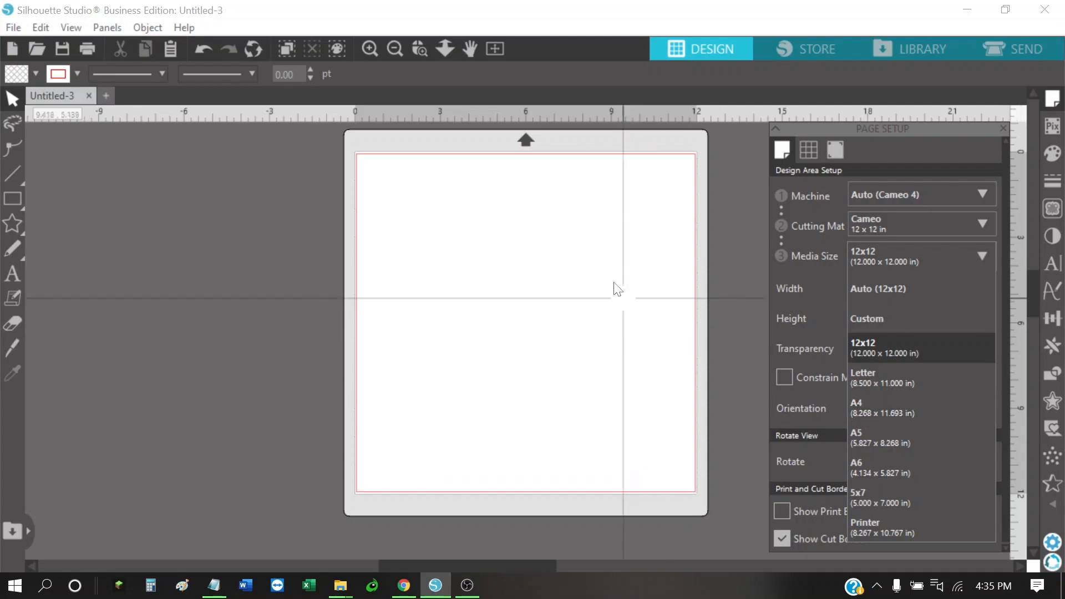
pyautogui.click(494, 197)
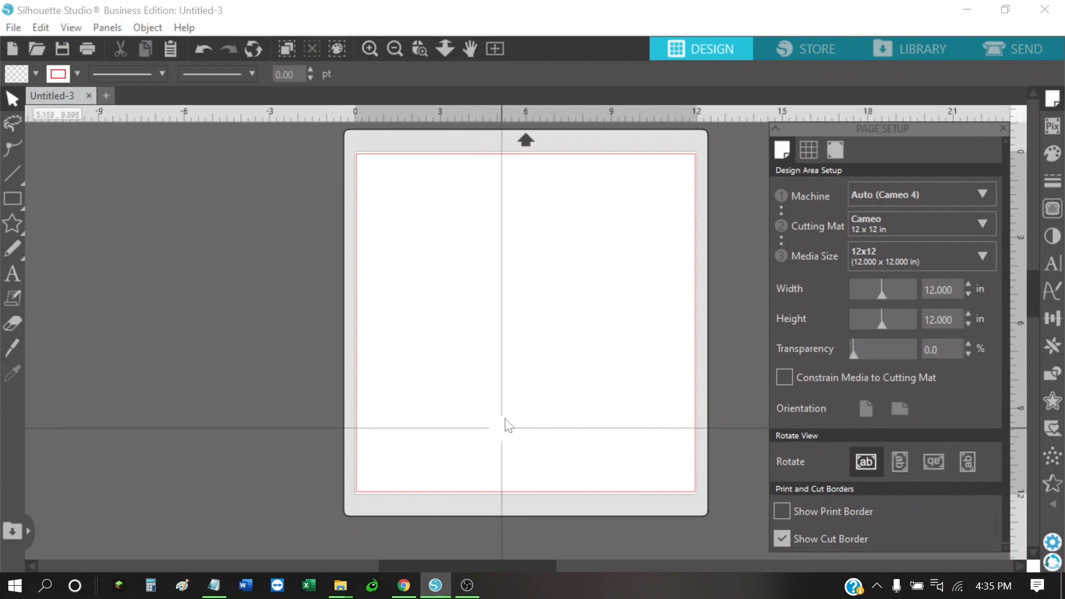
pyautogui.click(887, 257)
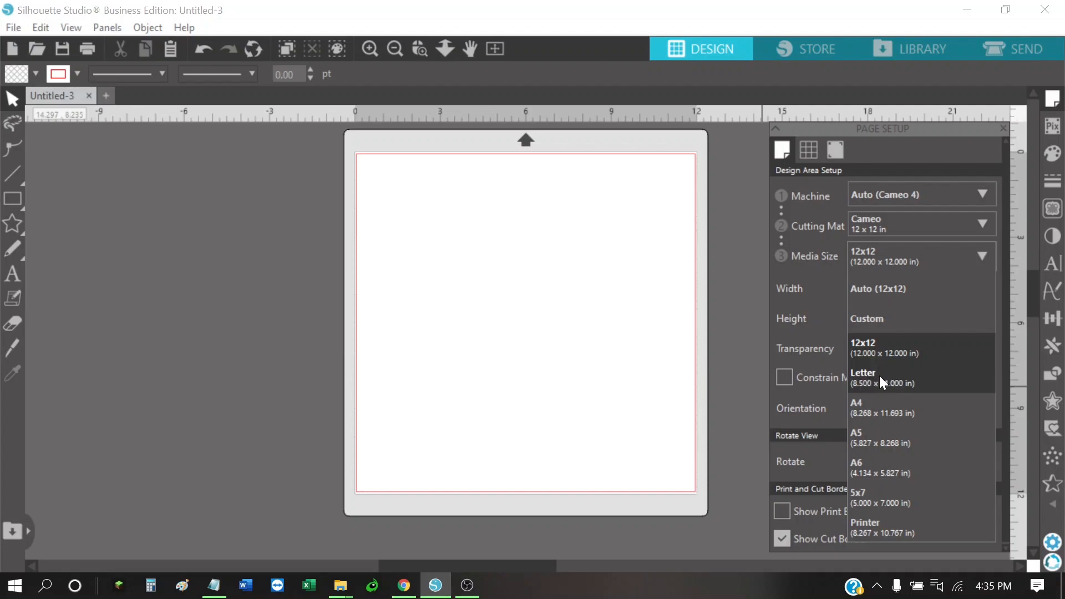
pyautogui.click(878, 407)
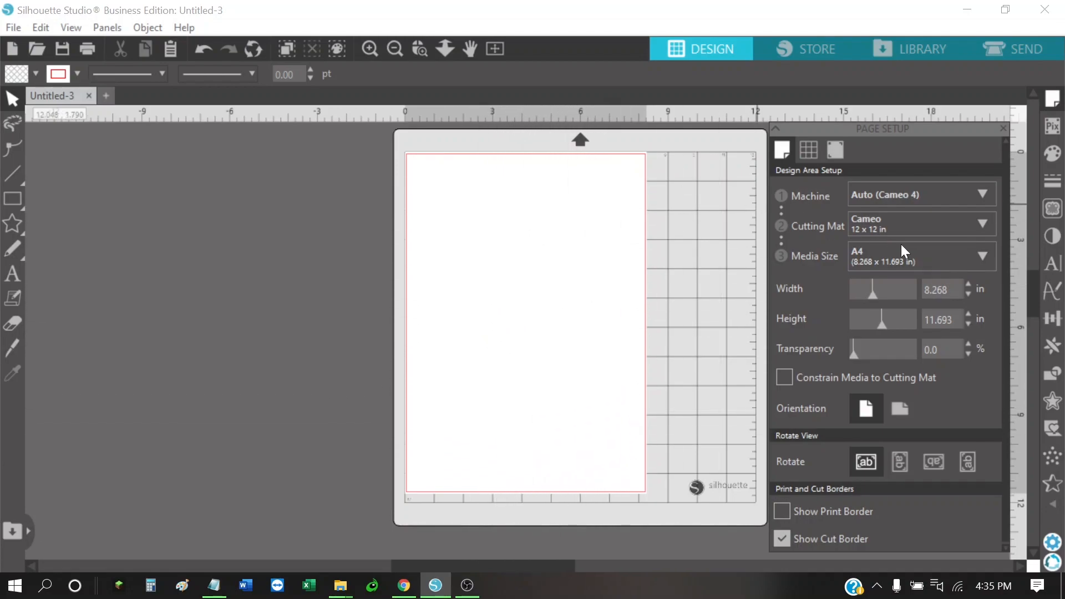
# Set the media size to Letter (8.500 x 11.000 in)
pyautogui.click(934, 255)
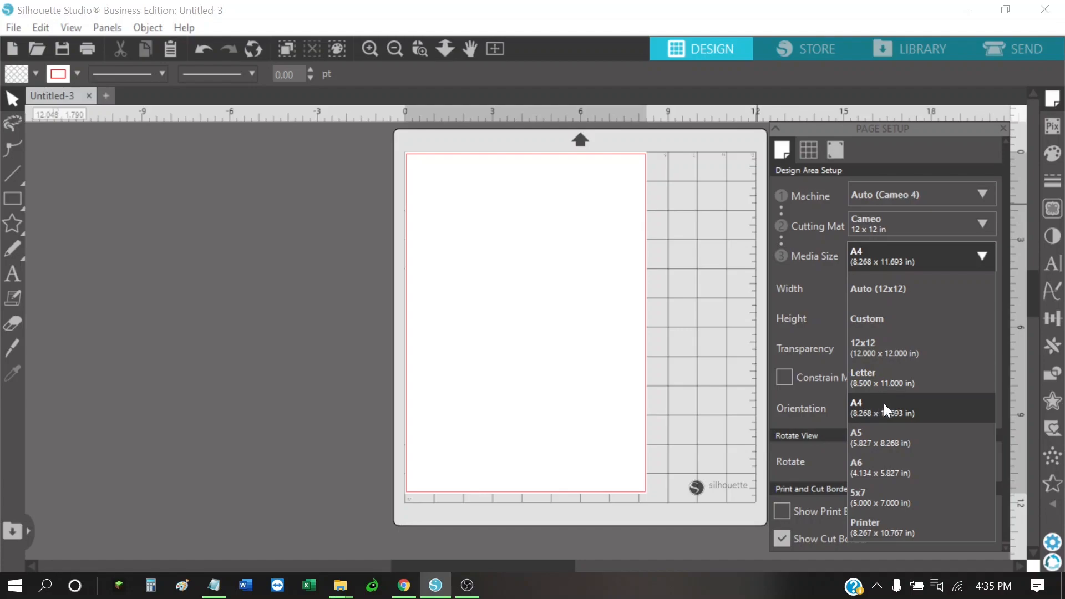
pyautogui.click(877, 373)
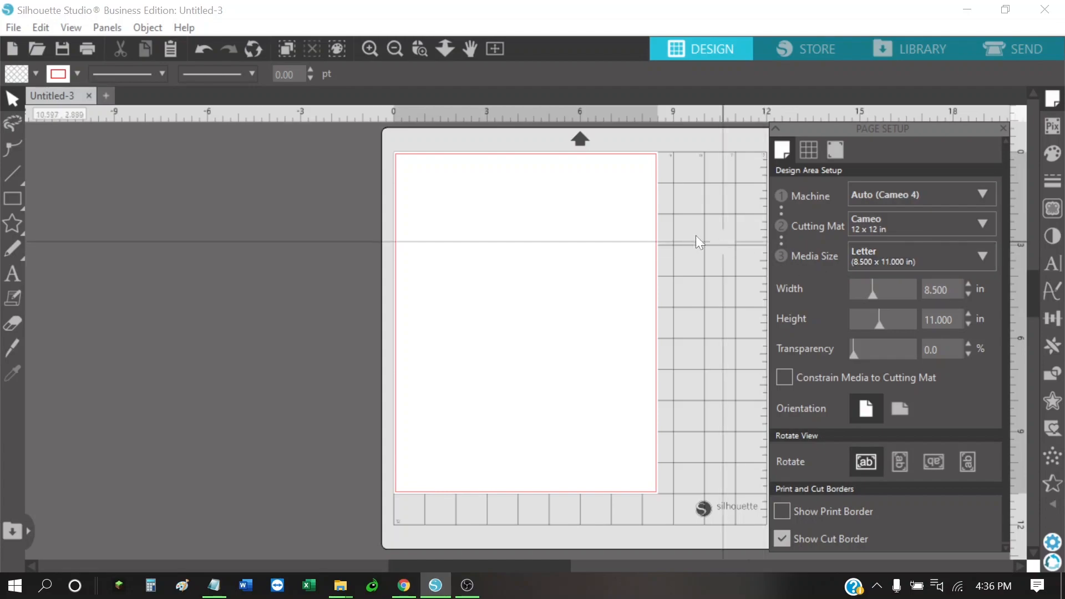
pyautogui.moveTo(684, 206); pyautogui.dragTo(582, 208)
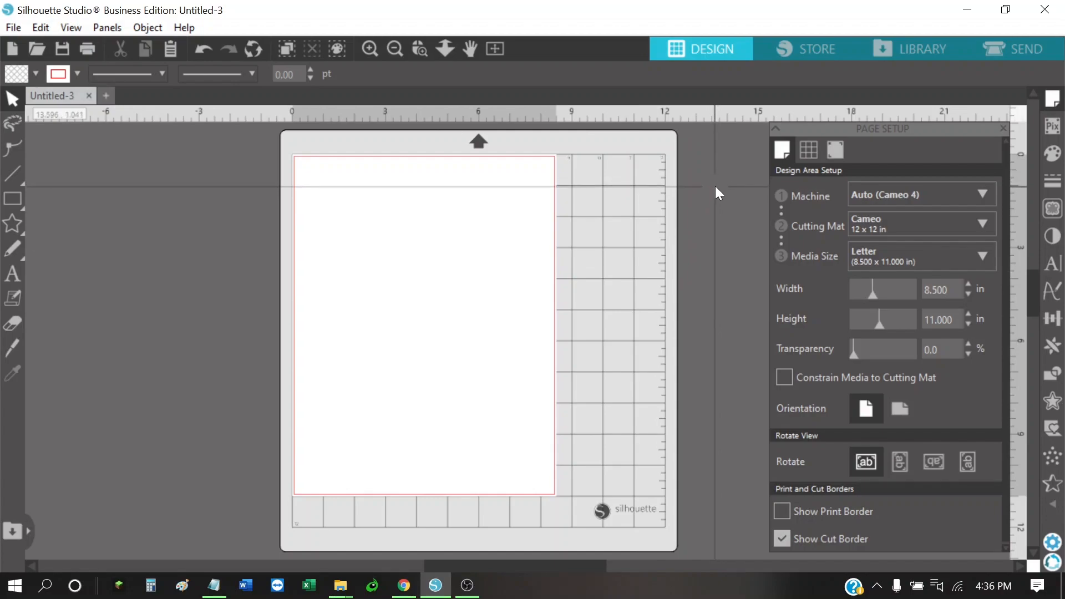
# Turn on registration marks with maximum length 0.785 in, thickness 0.60 and inset 0.394 in
pyautogui.click(839, 152)
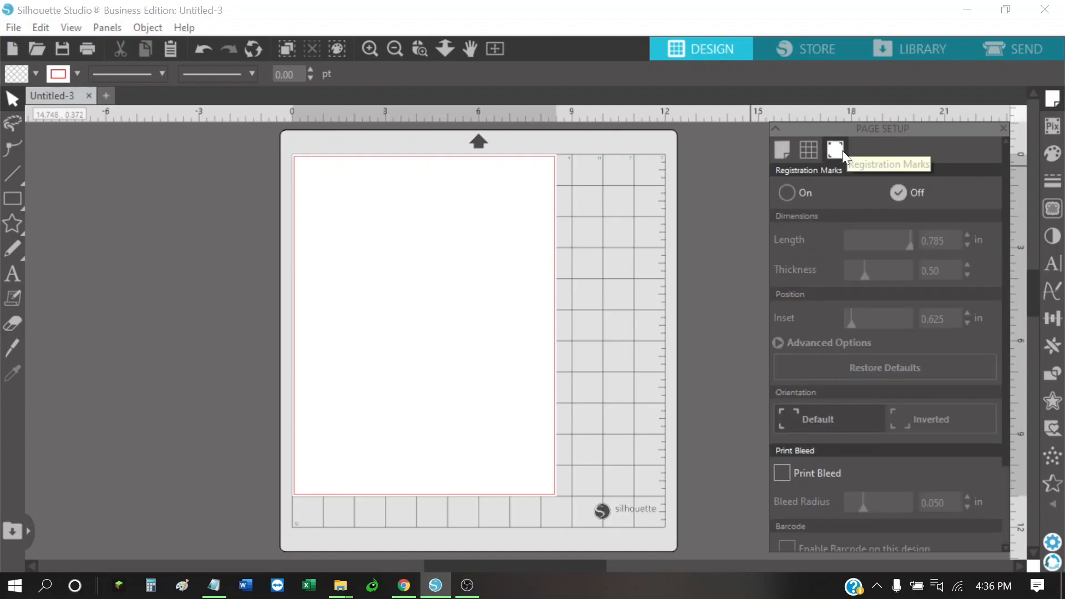
pyautogui.click(787, 195)
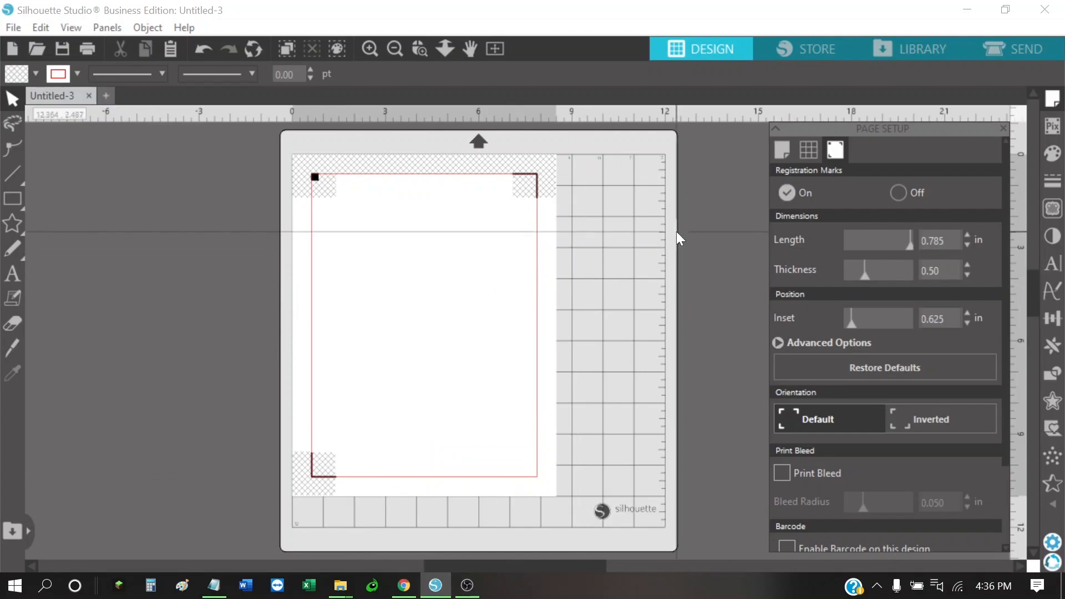
pyautogui.moveTo(910, 246)
pyautogui.mouseDown()
pyautogui.moveTo(848, 247)
pyautogui.moveTo(922, 247)
pyautogui.mouseUp()
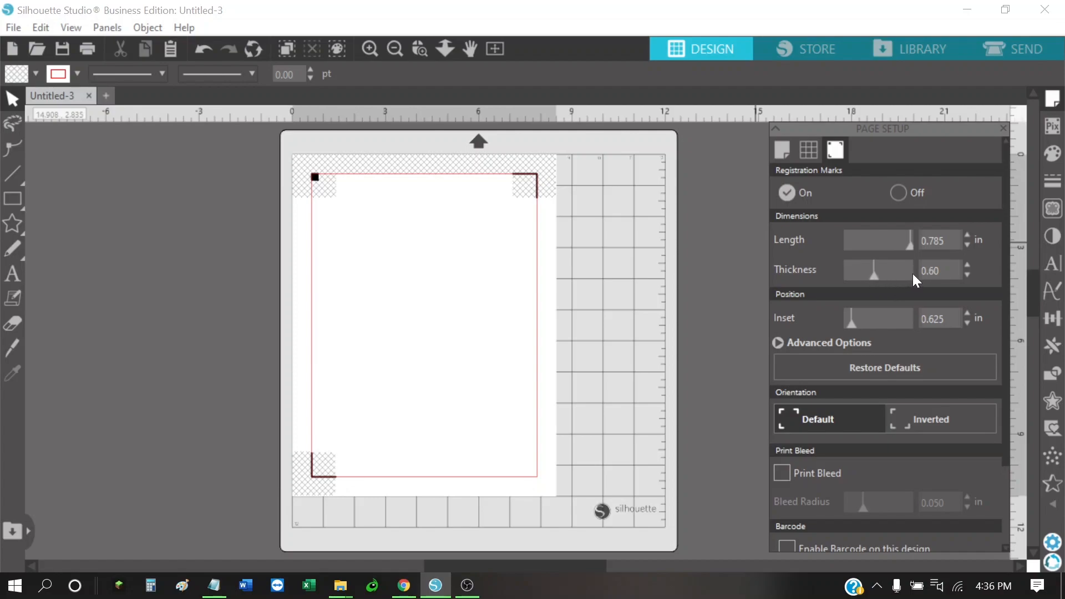
pyautogui.moveTo(874, 274)
pyautogui.mouseDown()
pyautogui.moveTo(842, 276)
pyautogui.moveTo(920, 276)
pyautogui.moveTo(874, 277)
pyautogui.mouseUp()
pyautogui.moveTo(853, 326); pyautogui.dragTo(829, 329)
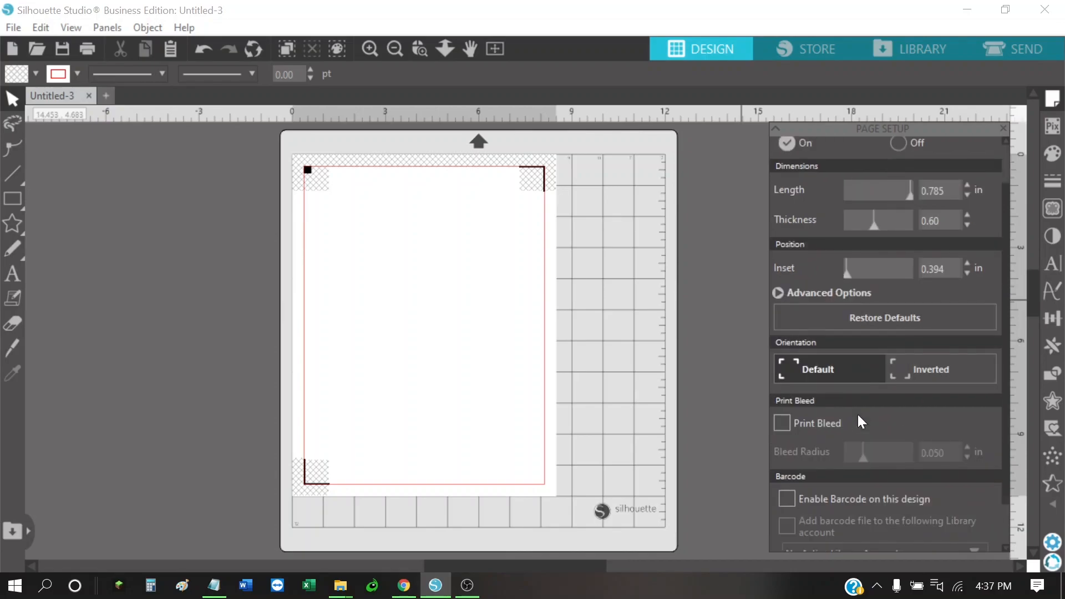
# Preview the Letter page in landscape orientation, including its registration marks, and return it to portrait
pyautogui.click(782, 150)
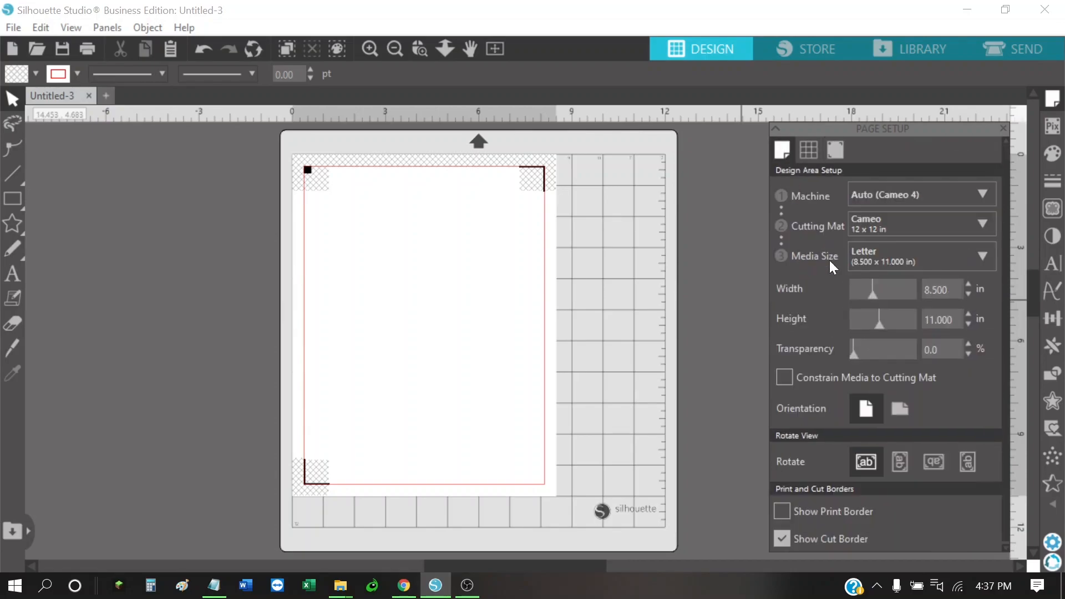
pyautogui.click(900, 409)
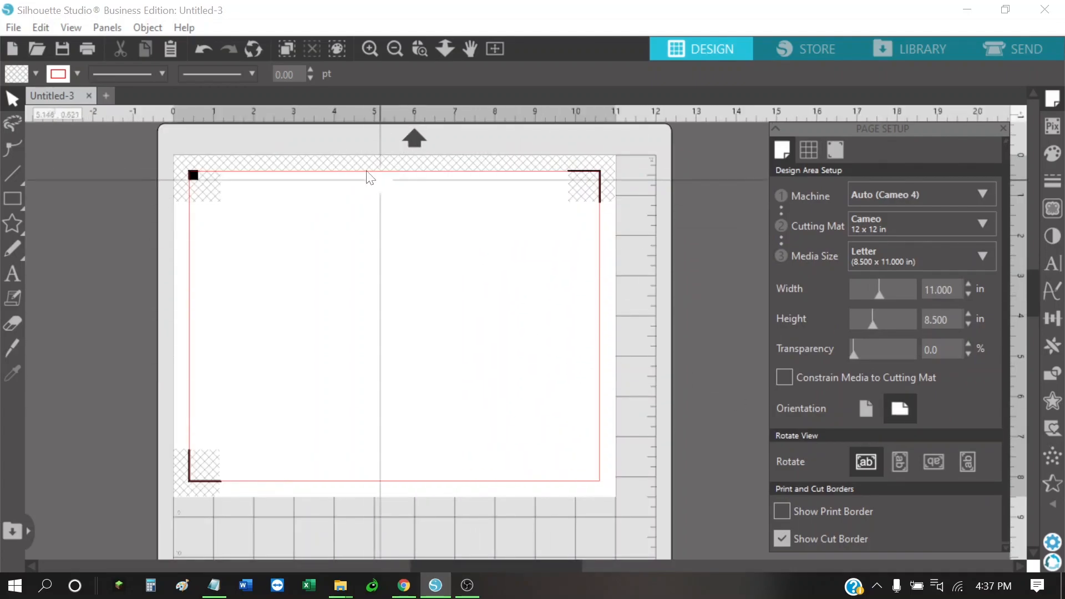
pyautogui.scroll(-3, 592, 280)
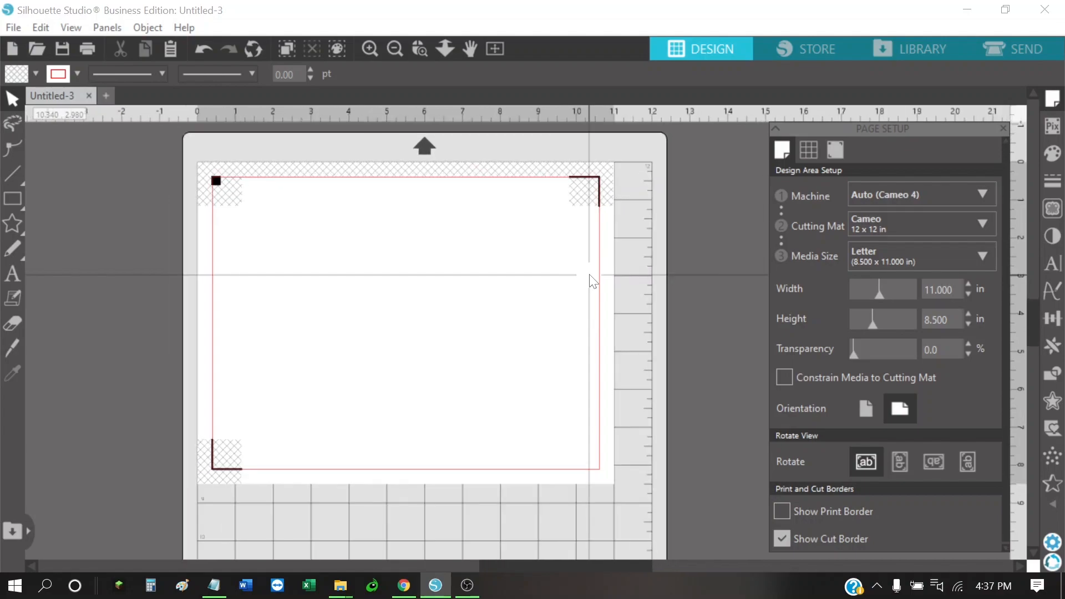
pyautogui.scroll(-1, 589, 275)
pyautogui.moveTo(663, 321); pyautogui.dragTo(664, 298)
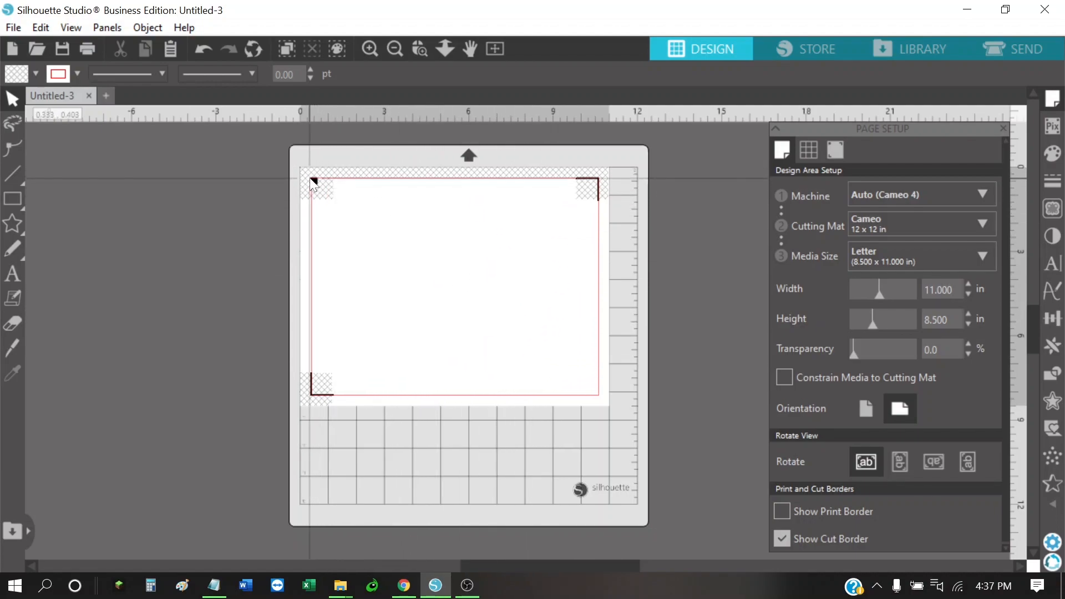
pyautogui.click(867, 413)
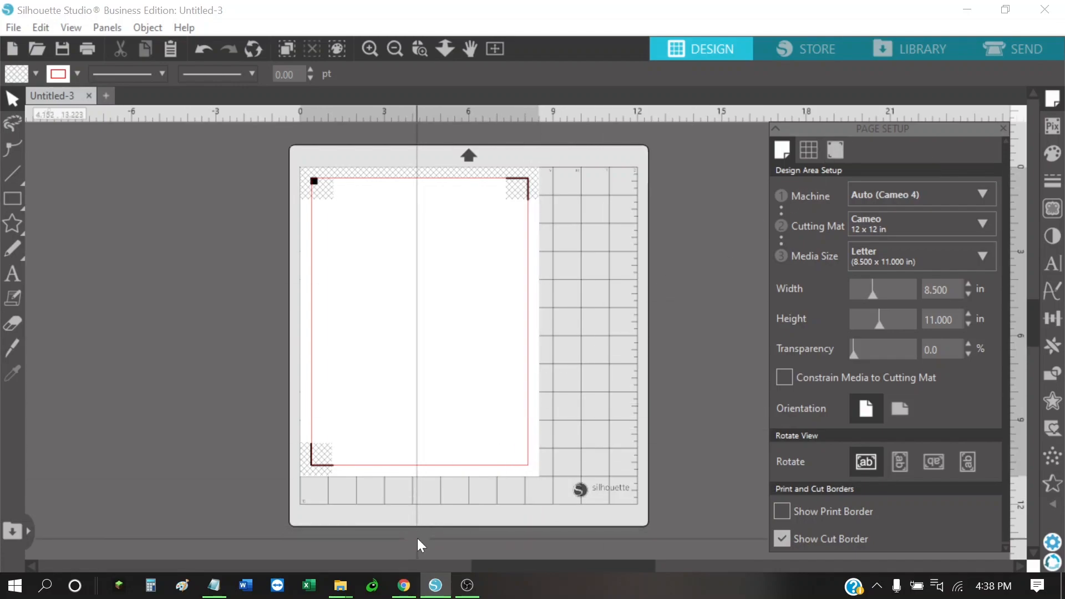
# Import 2788934.jpg from the cute-cartoon-space-sticker-collection folder into the Silhouette Studio design area
pyautogui.moveTo(340, 584)
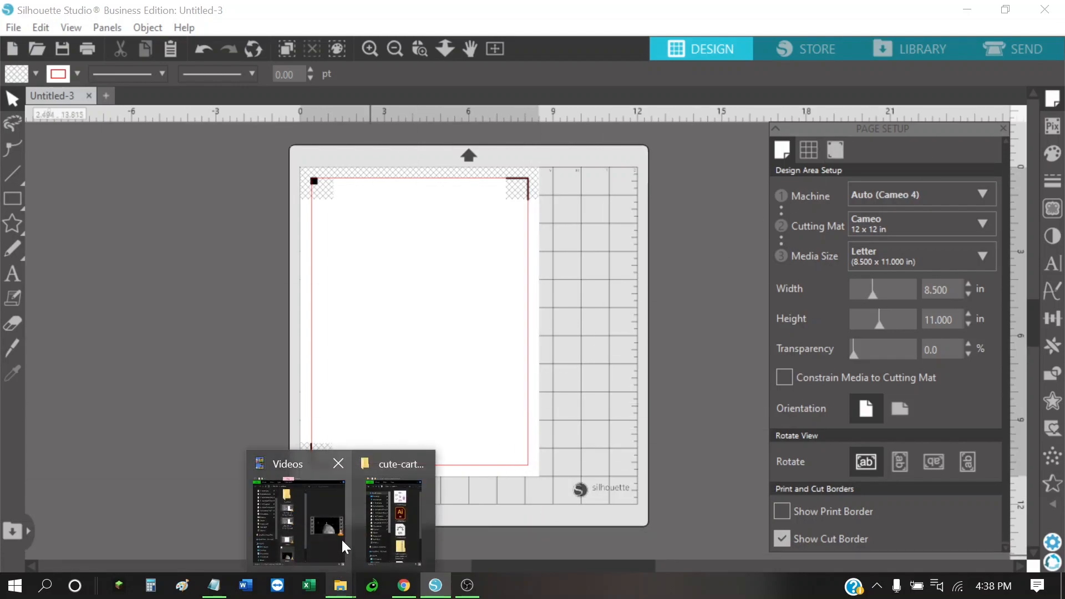
pyautogui.click(368, 498)
pyautogui.moveTo(294, 33); pyautogui.dragTo(914, 28)
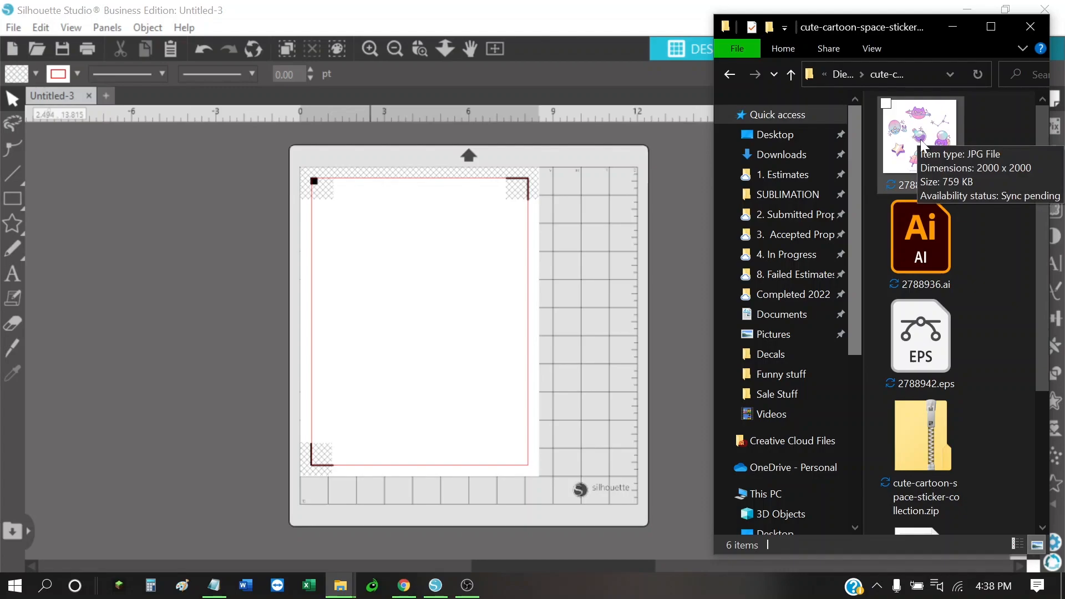
pyautogui.moveTo(933, 148); pyautogui.dragTo(272, 312)
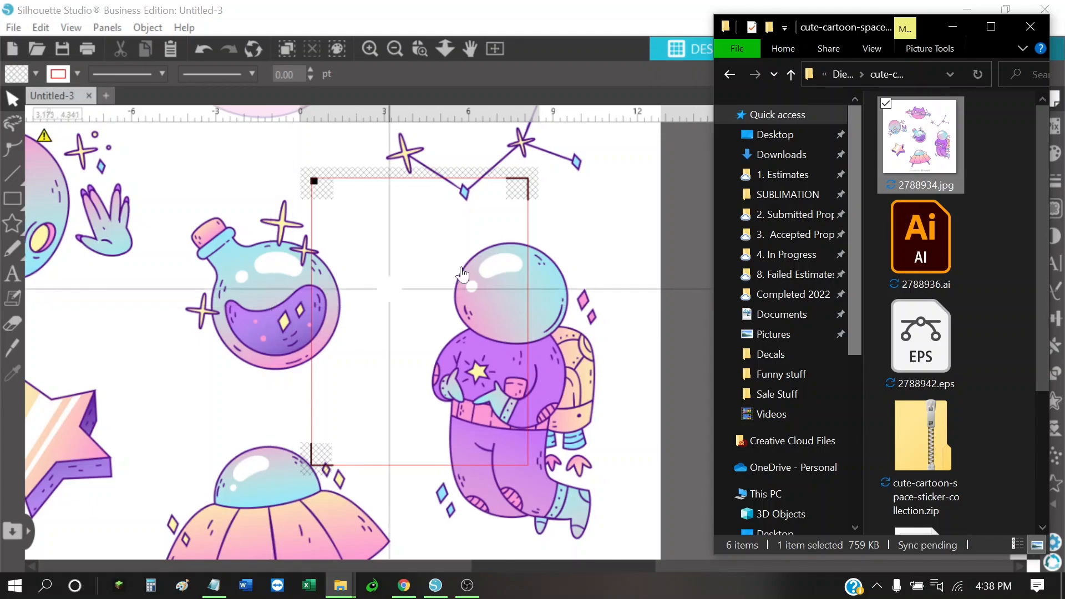
pyautogui.click(654, 17)
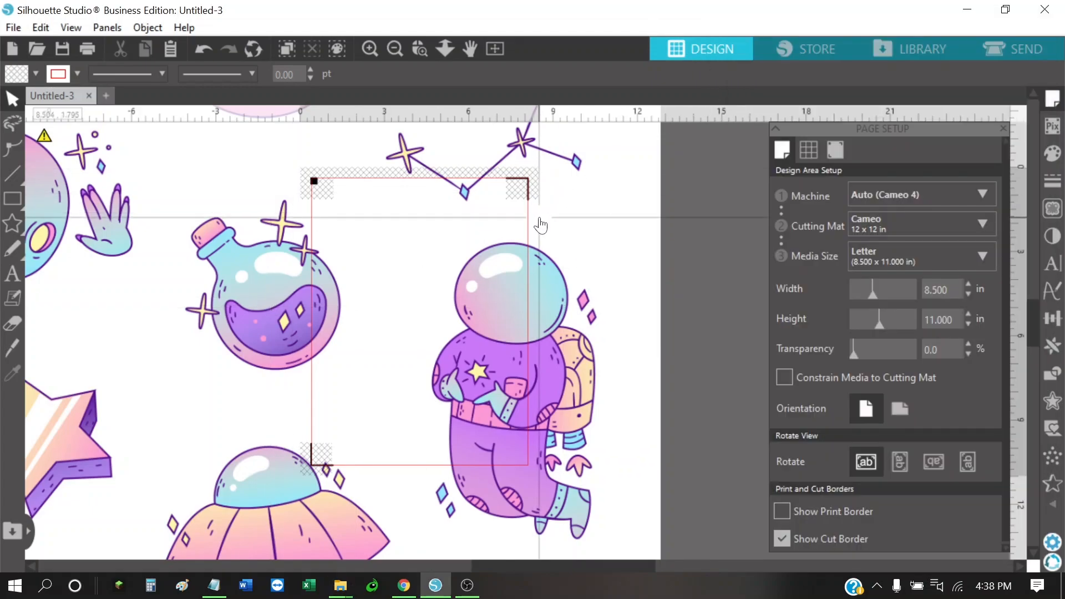
# Scale the imported sticker image down to about 11.4 in square and place it beside the cutting mat
pyautogui.scroll(-3, 543, 223)
pyautogui.scroll(-5, 542, 220)
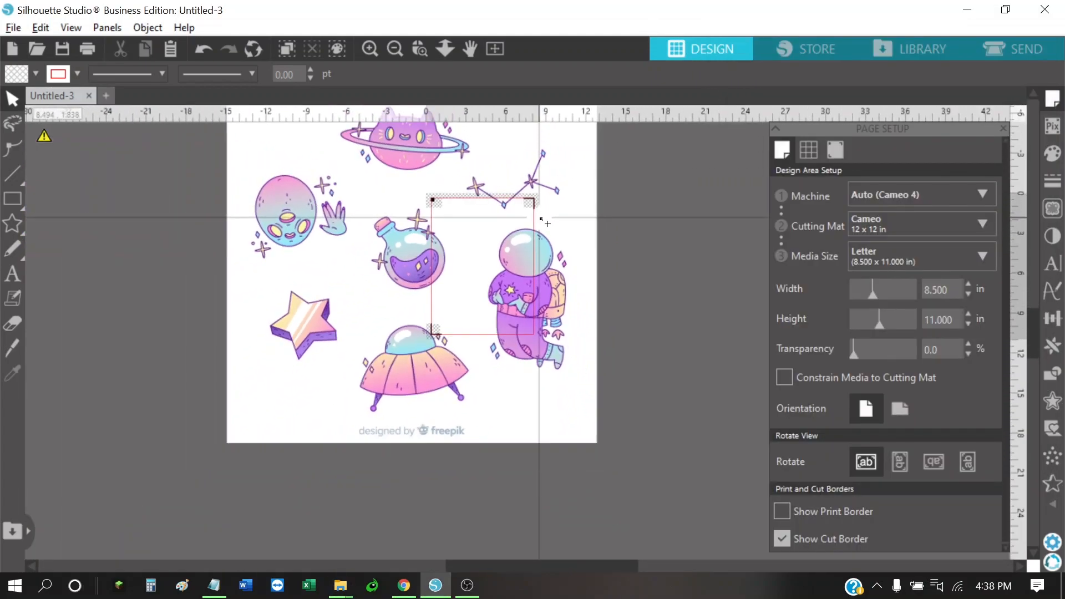
pyautogui.click(564, 194)
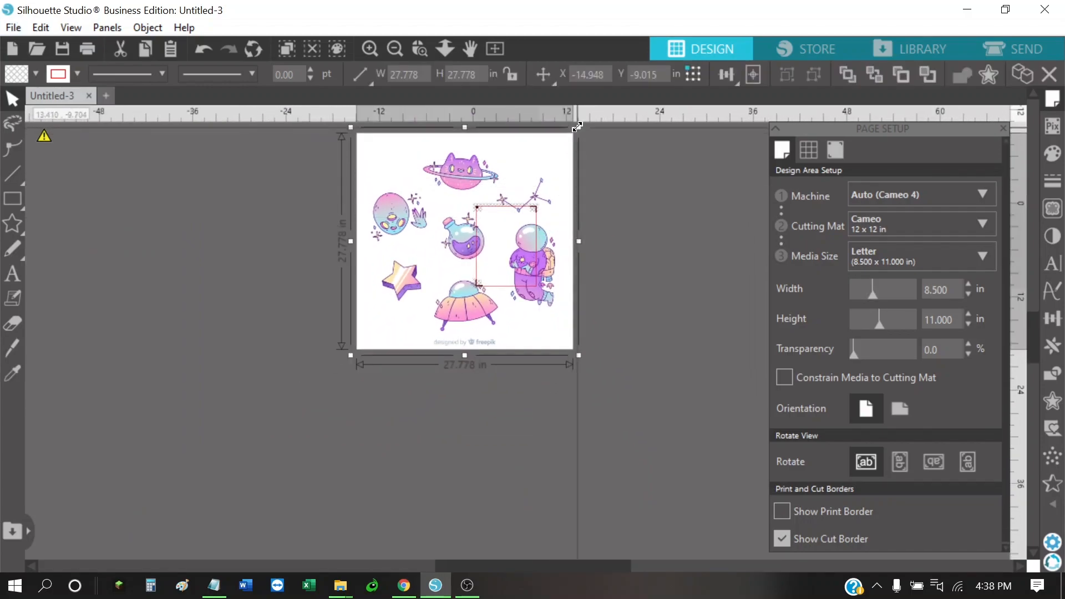
pyautogui.moveTo(579, 127); pyautogui.dragTo(447, 250)
pyautogui.moveTo(416, 288); pyautogui.dragTo(422, 230)
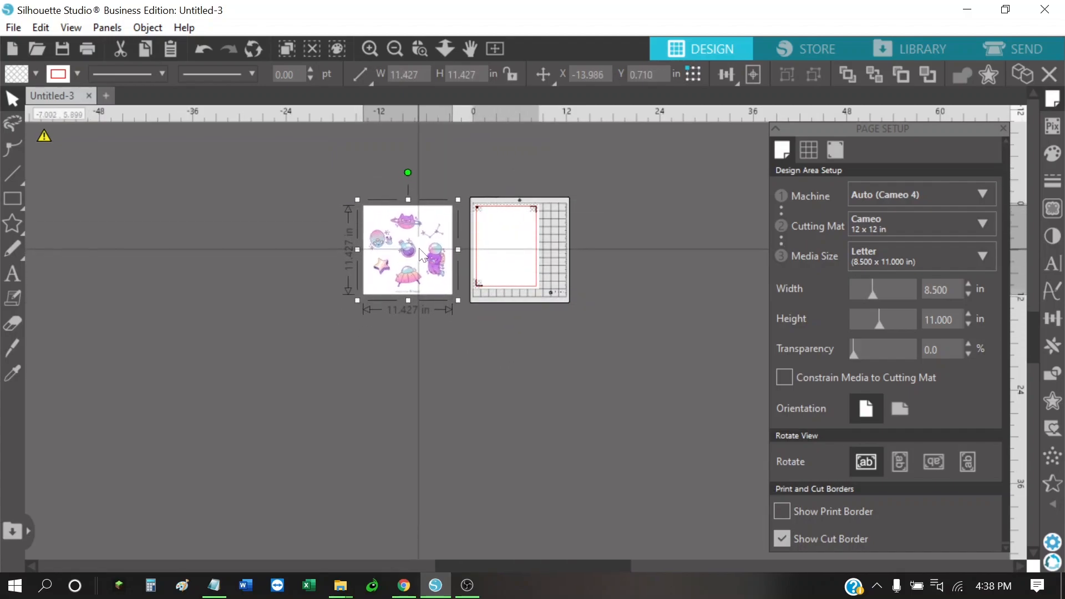
# Shift the sticker image farther left in the workspace, widening its gap from the cutting mat
pyautogui.scroll(2, 424, 249)
pyautogui.scroll(3, 438, 158)
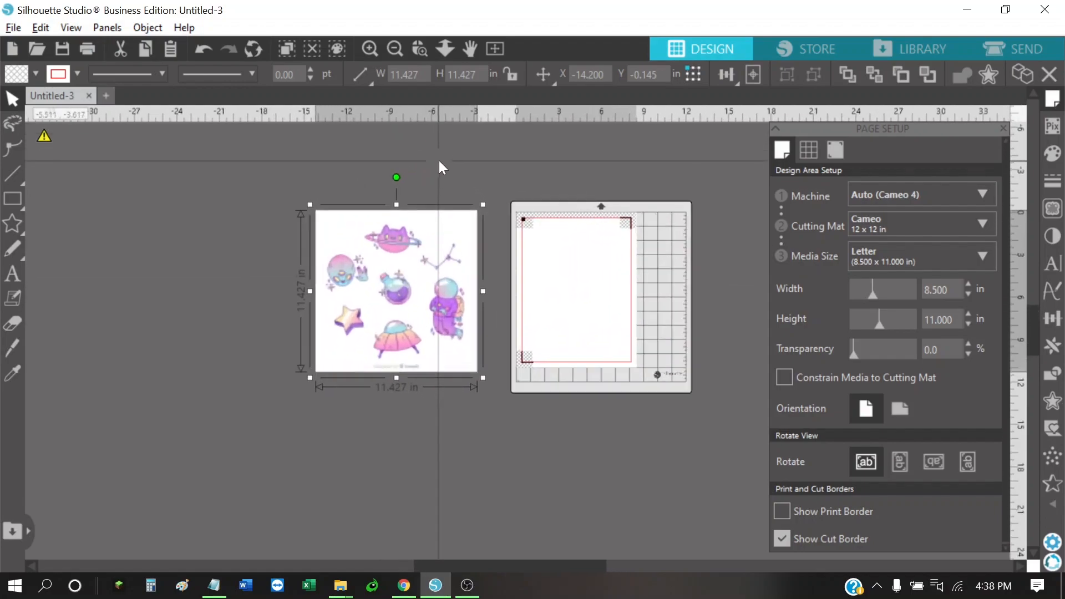
pyautogui.scroll(1, 436, 194)
pyautogui.moveTo(457, 252); pyautogui.dragTo(435, 243)
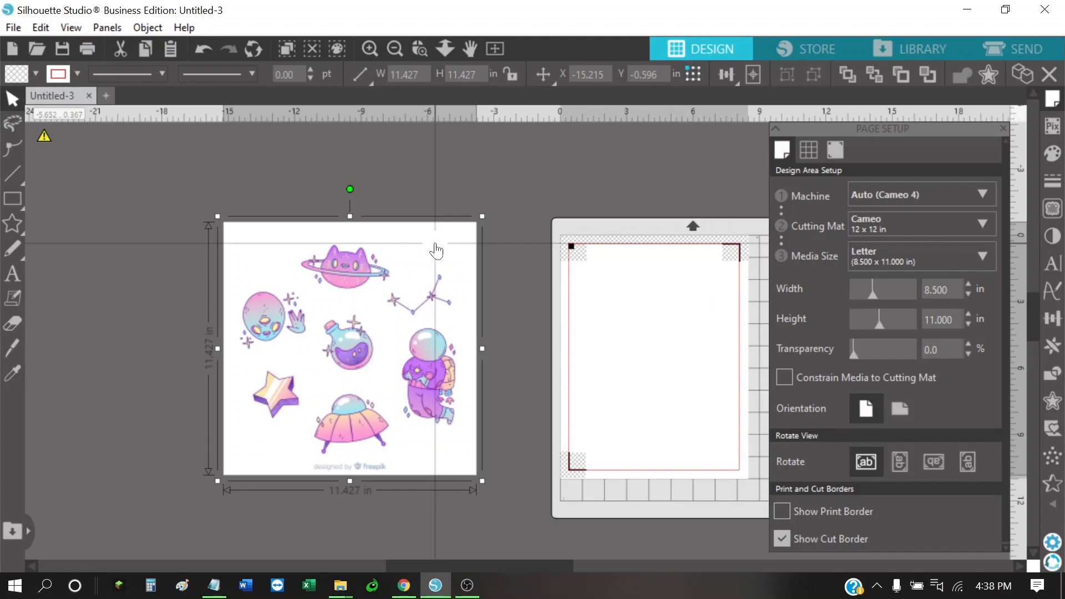
pyautogui.click(510, 195)
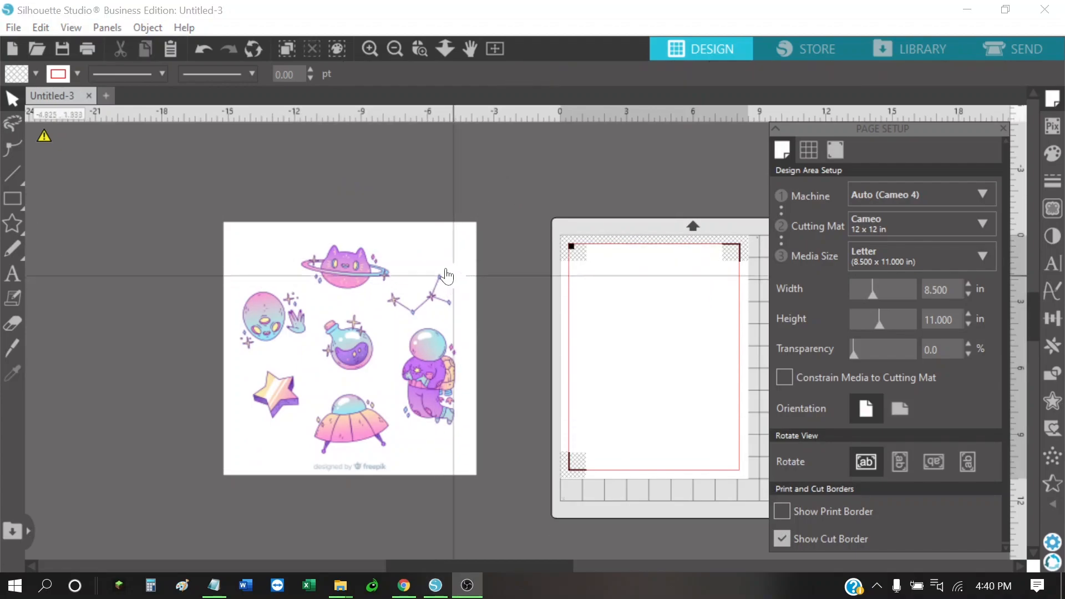
pyautogui.moveTo(439, 252); pyautogui.dragTo(413, 244)
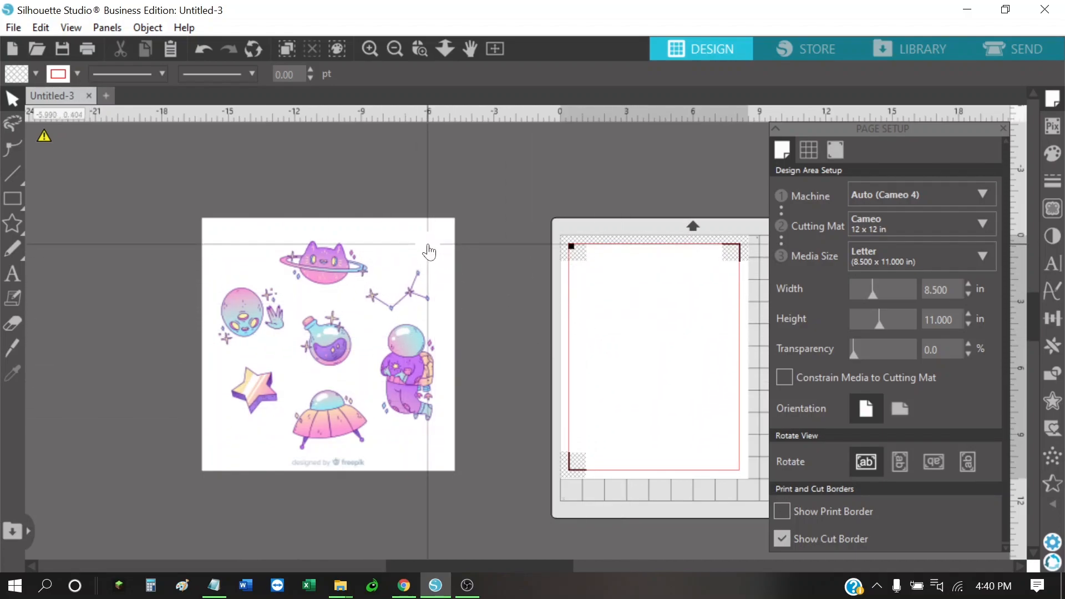
# Start a Trace by Color on the sticker image, sampling its white background as the color to trace
pyautogui.click(1052, 209)
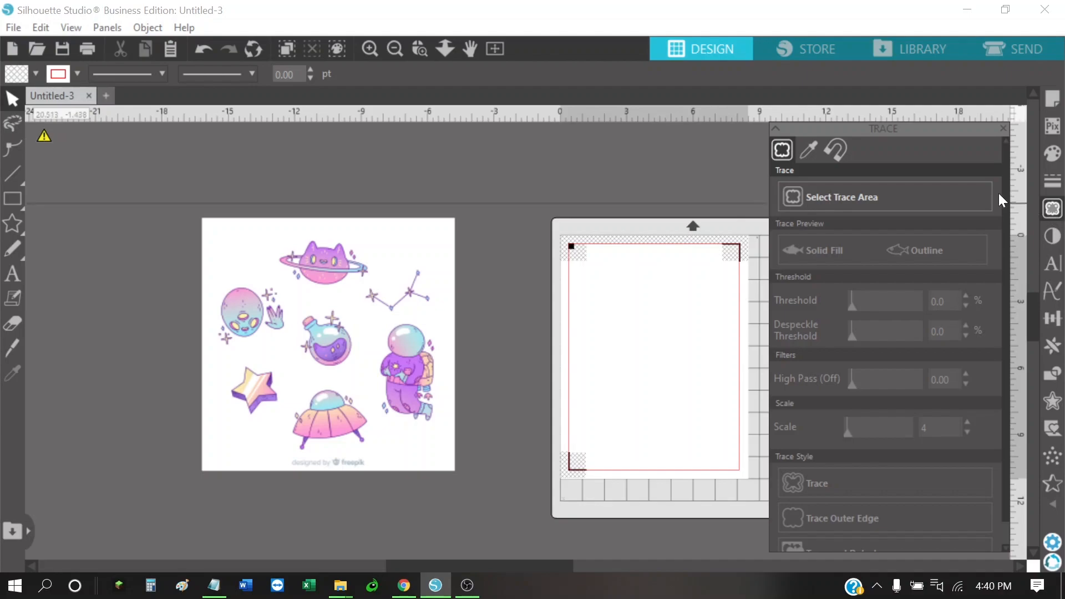
pyautogui.click(806, 149)
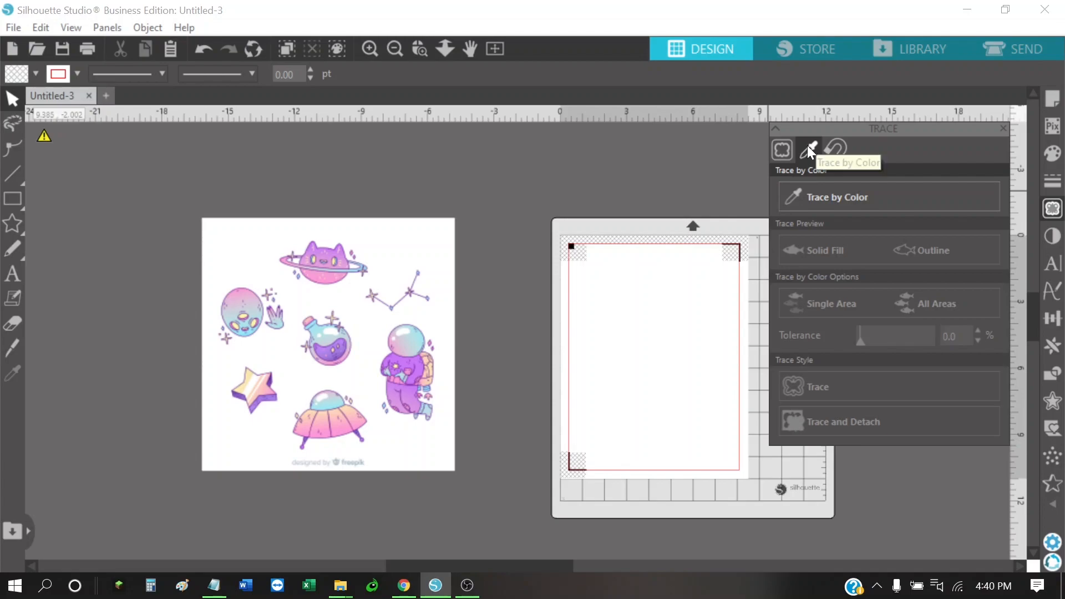
pyautogui.click(829, 198)
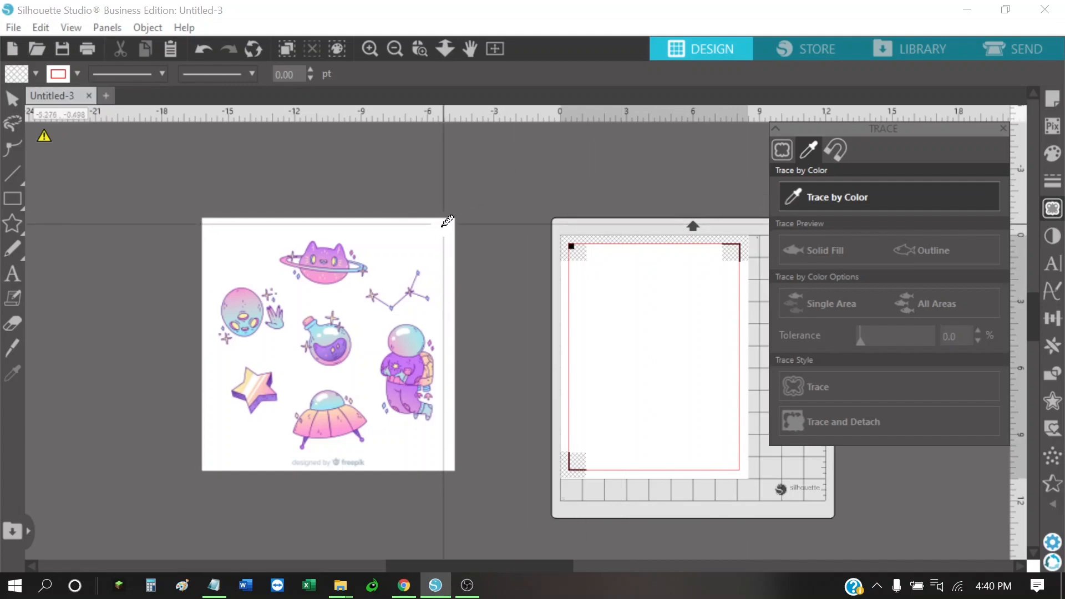
pyautogui.click(407, 244)
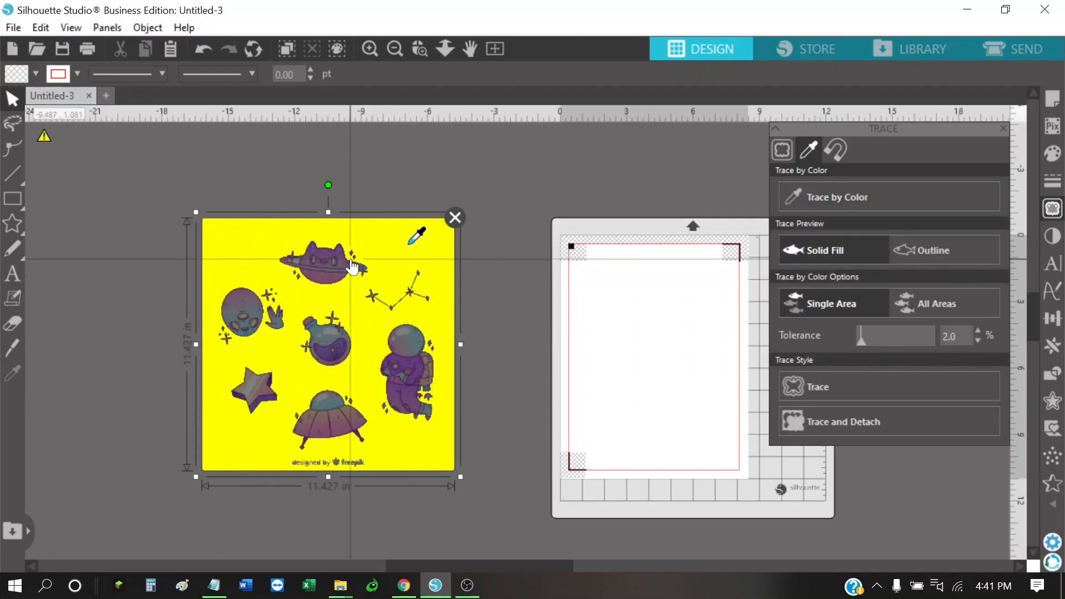
# Try different color trace tolerances against the sticker edges and set the tolerance to 20%
pyautogui.scroll(3, 253, 321)
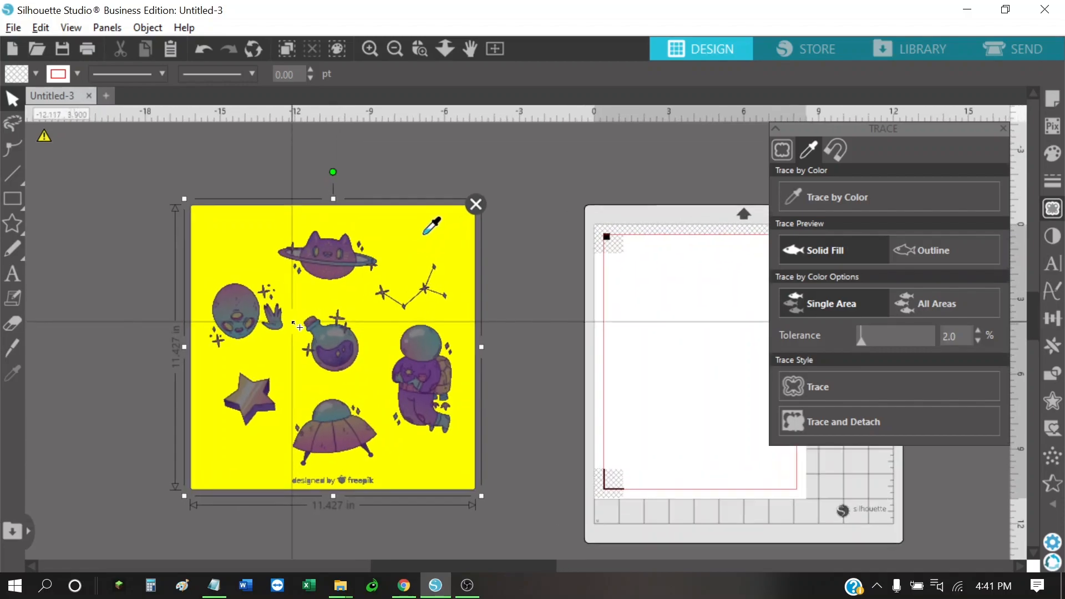
pyautogui.scroll(3, 252, 320)
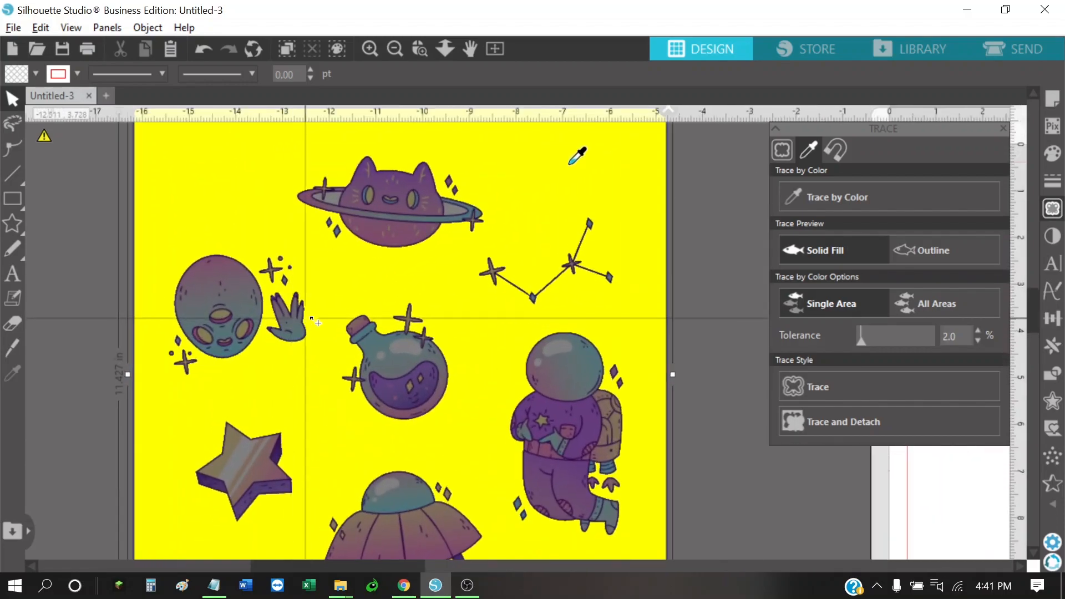
pyautogui.press('alt')
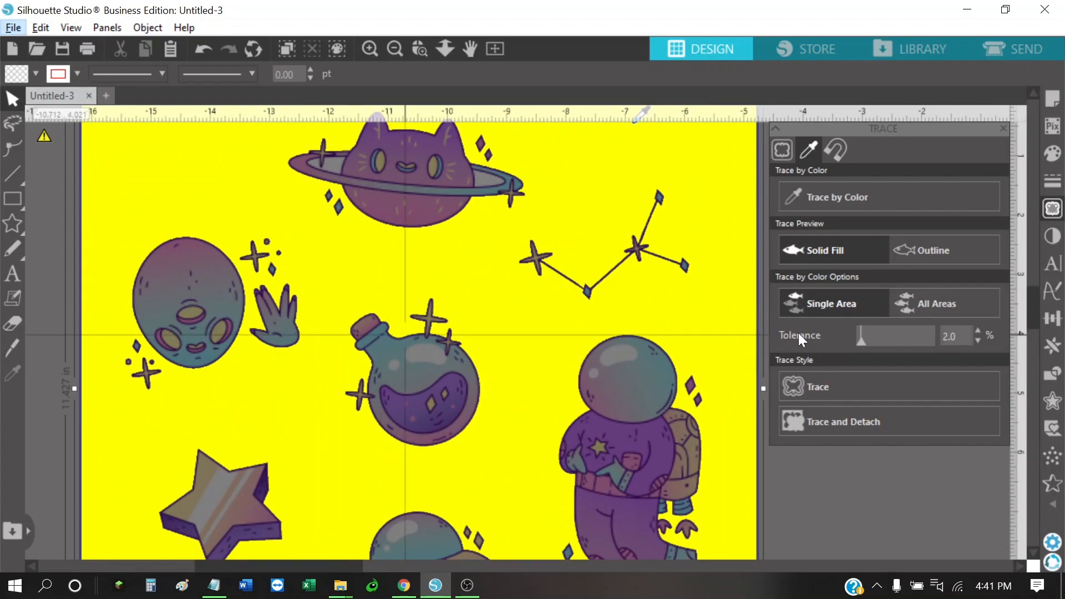
pyautogui.moveTo(862, 341)
pyautogui.mouseDown()
pyautogui.moveTo(940, 344)
pyautogui.moveTo(853, 344)
pyautogui.mouseUp()
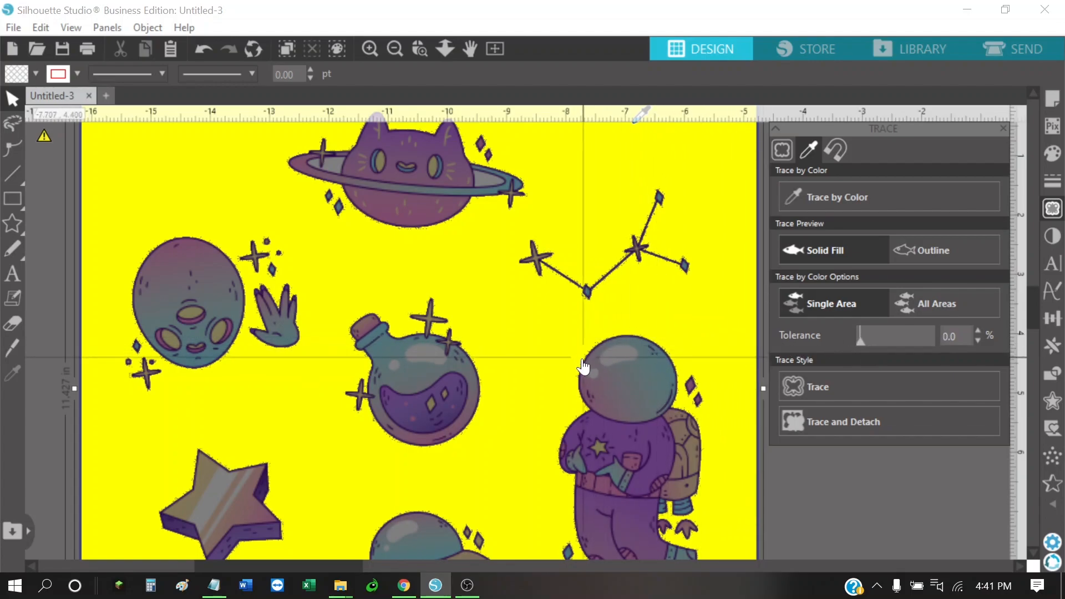
pyautogui.moveTo(860, 340); pyautogui.dragTo(873, 344)
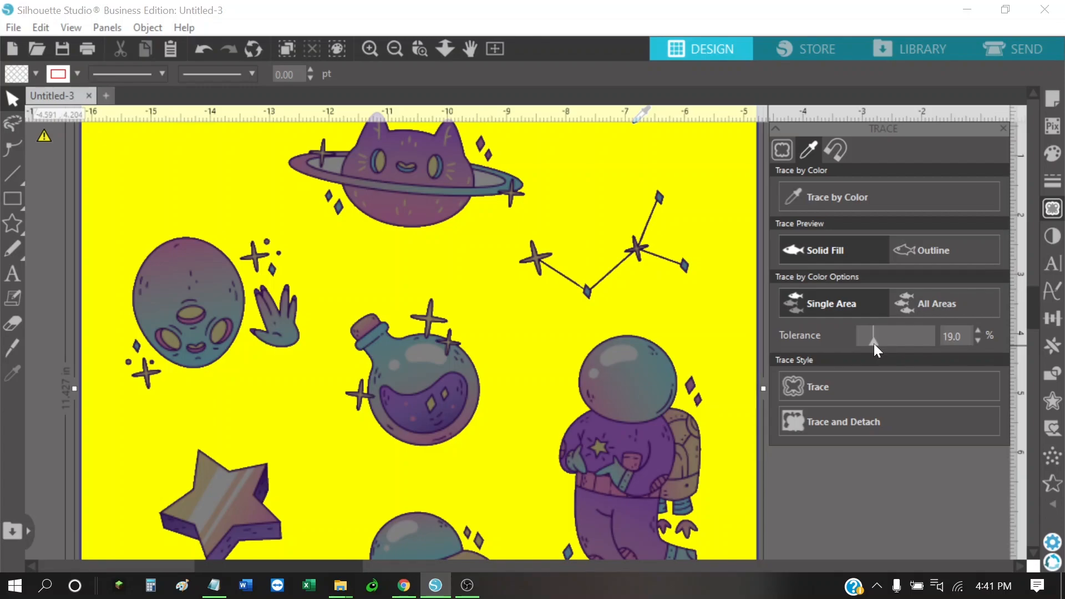
pyautogui.moveTo(874, 344); pyautogui.dragTo(874, 344)
pyautogui.scroll(-5, 631, 362)
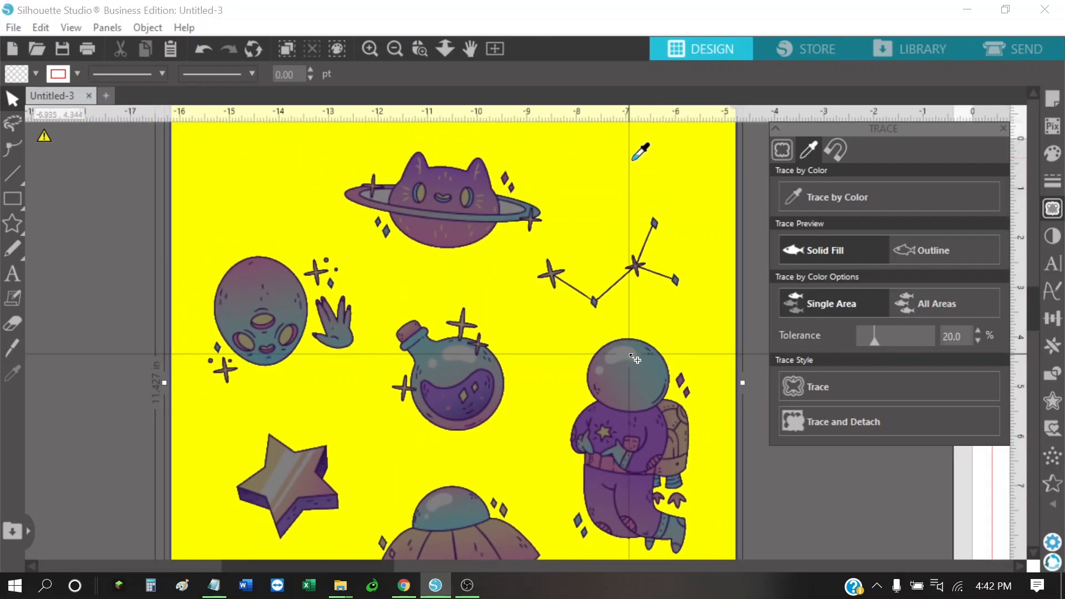
# Trace and detach the white background, pull it off the space artwork and delete it
pyautogui.scroll(-1, 631, 356)
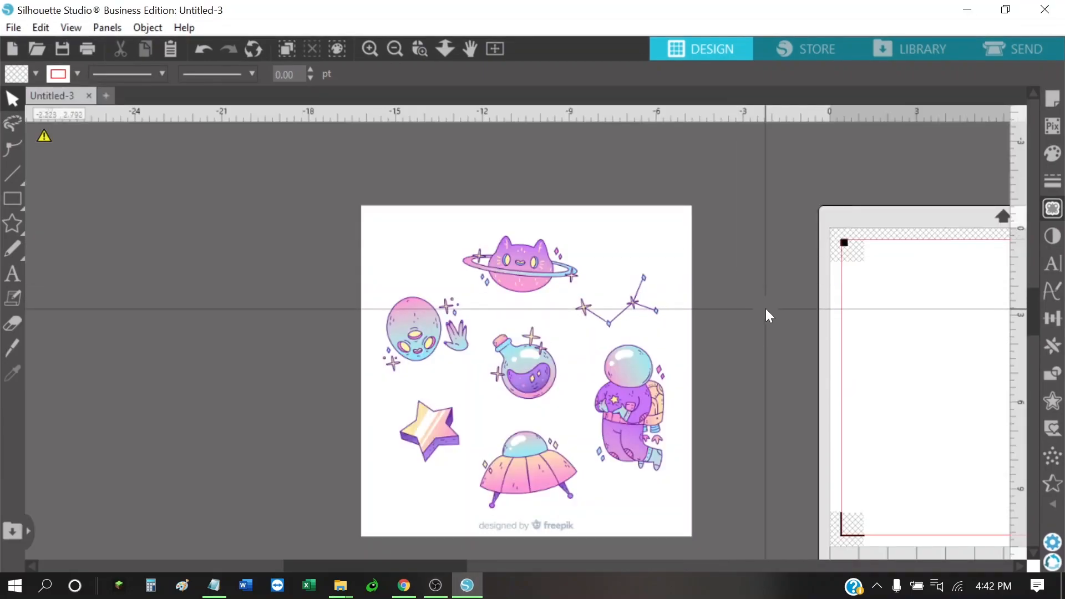
pyautogui.moveTo(767, 335); pyautogui.dragTo(738, 328)
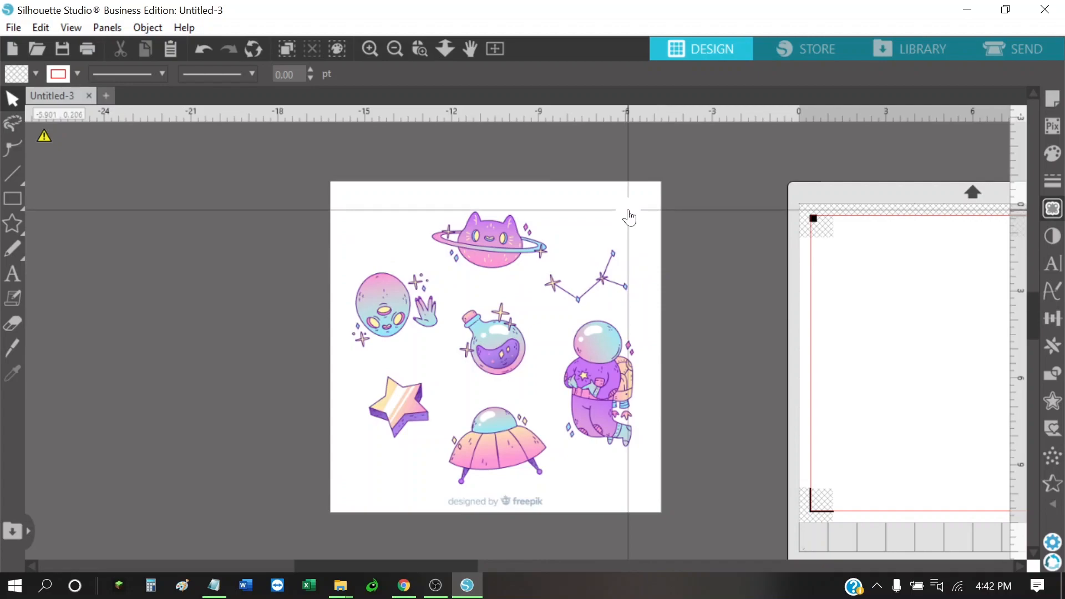
pyautogui.moveTo(629, 217); pyautogui.dragTo(281, 212)
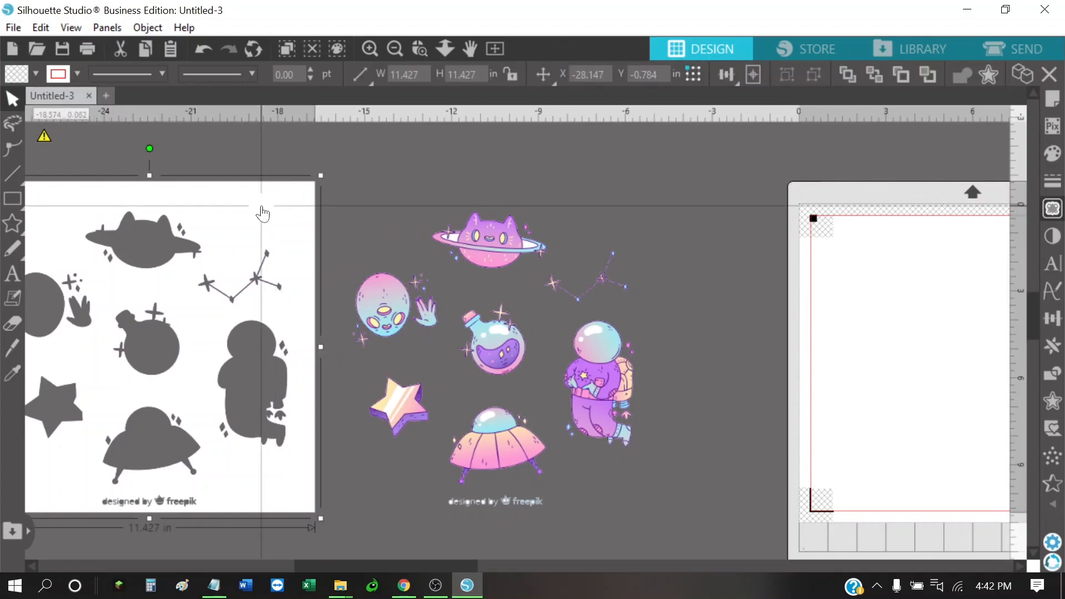
pyautogui.press('Delete')
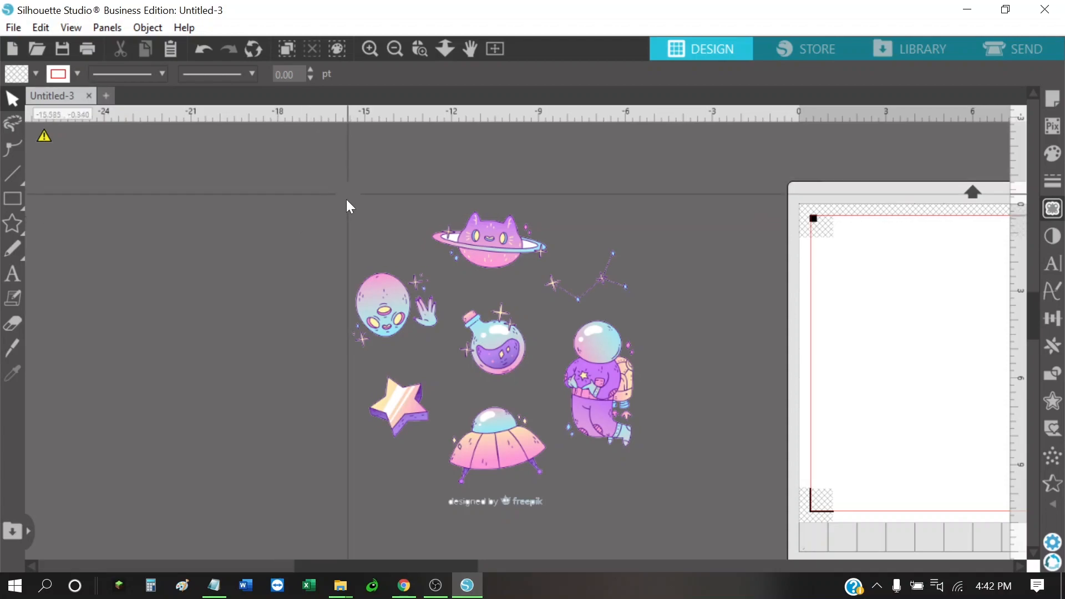
# Select all pieces of the "designed by freepik" credit below the artwork and delete them
pyautogui.click(542, 500)
pyautogui.moveTo(540, 501); pyautogui.dragTo(437, 515)
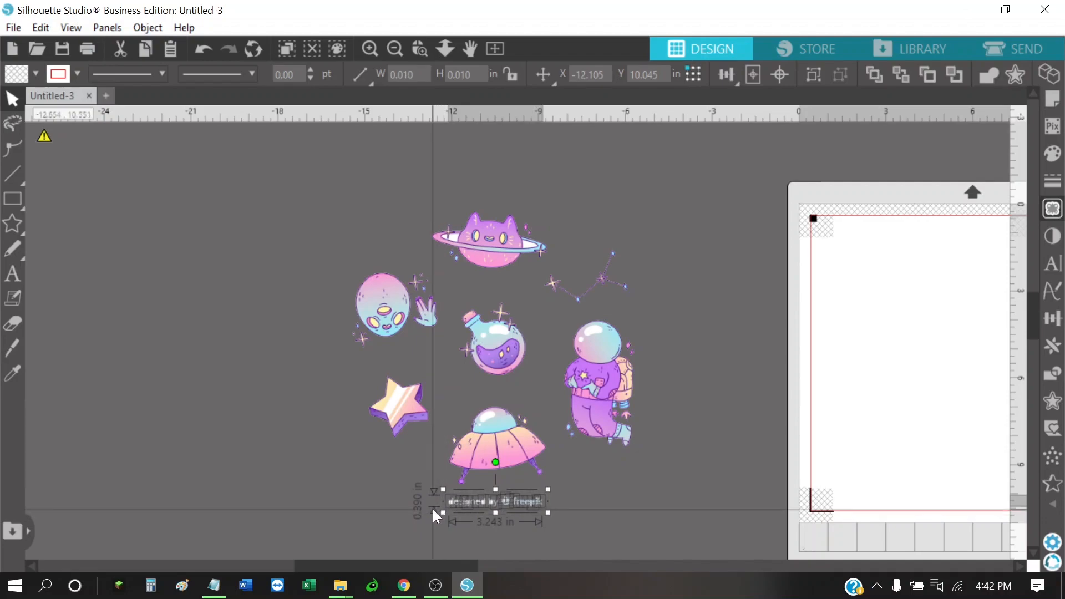
pyautogui.press('Delete')
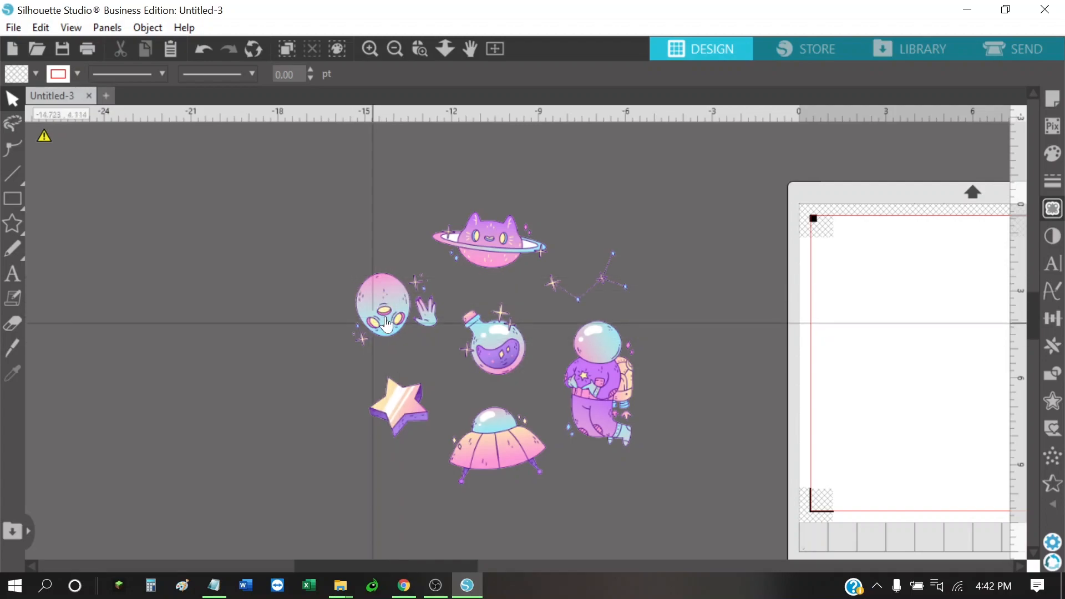
# Group the alien head with its hand and sparkles, and move the group to the left of the other artwork
pyautogui.moveTo(381, 305); pyautogui.dragTo(195, 275)
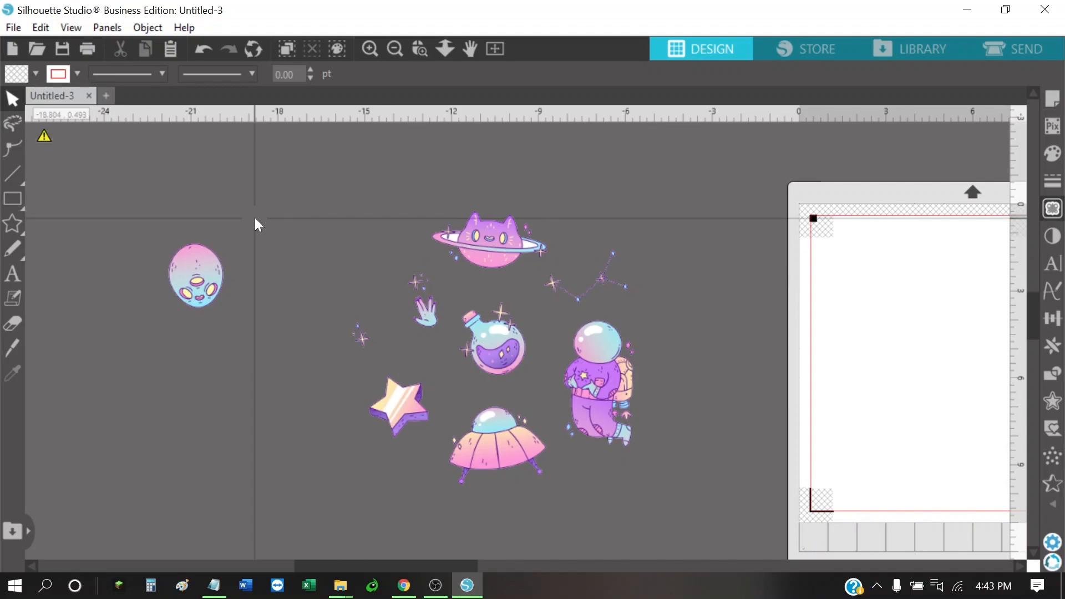
pyautogui.hotkey('ctrl', 'z')
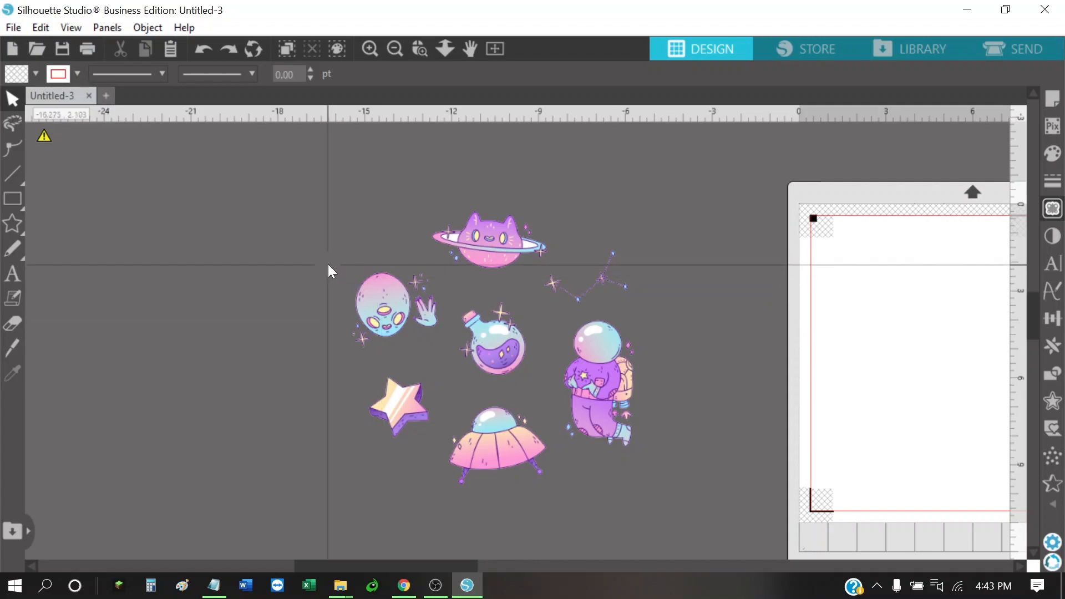
pyautogui.click(370, 294)
pyautogui.keyDown('shift'); pyautogui.click(428, 316); pyautogui.keyUp('shift')
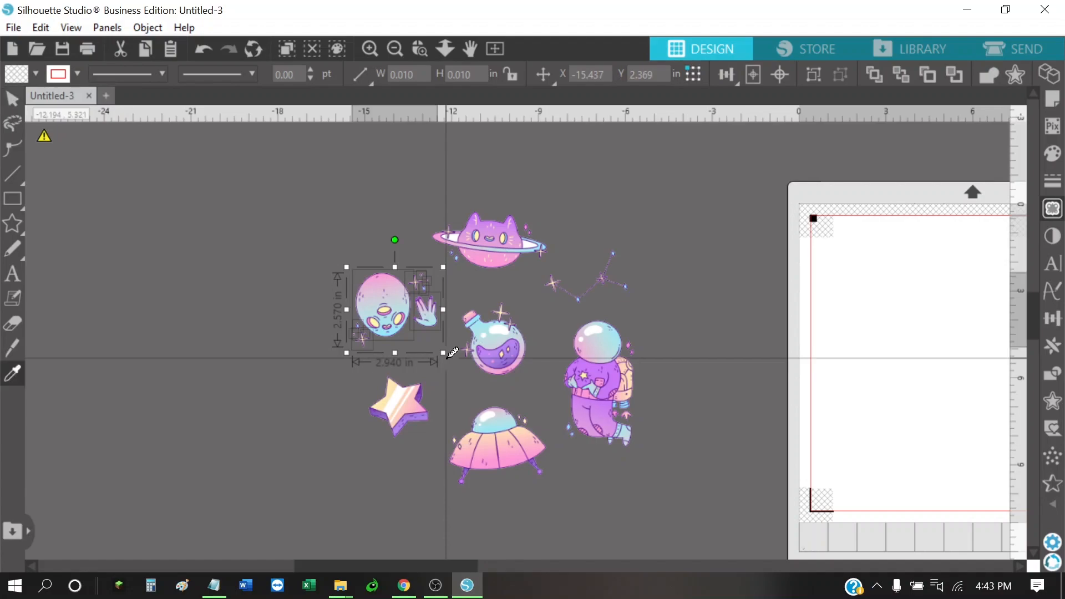
pyautogui.press('v')
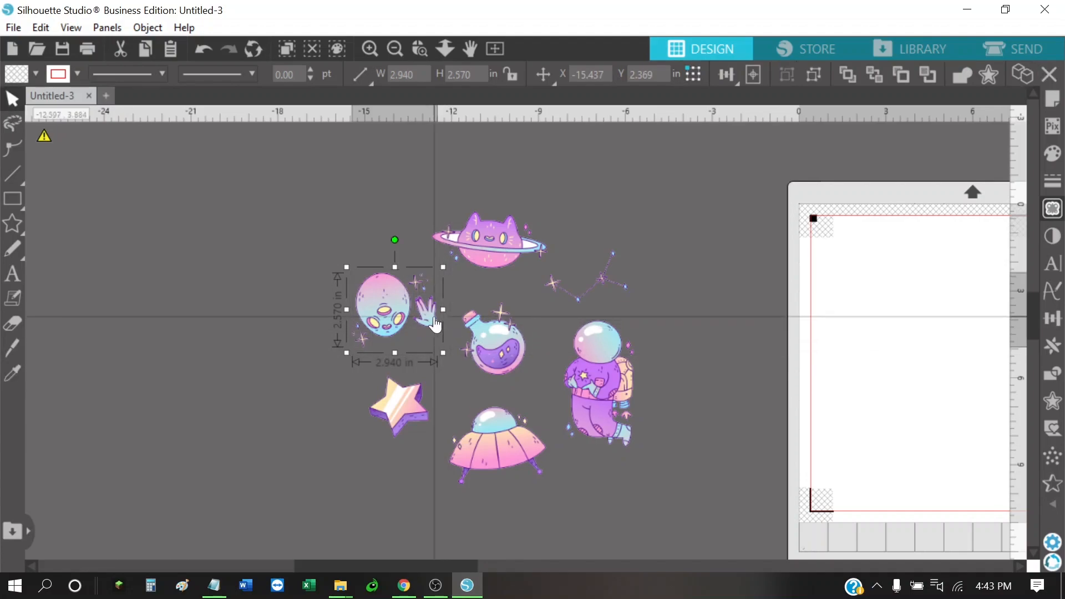
pyautogui.moveTo(388, 311); pyautogui.dragTo(255, 269)
pyautogui.click(338, 276)
pyautogui.click(356, 282)
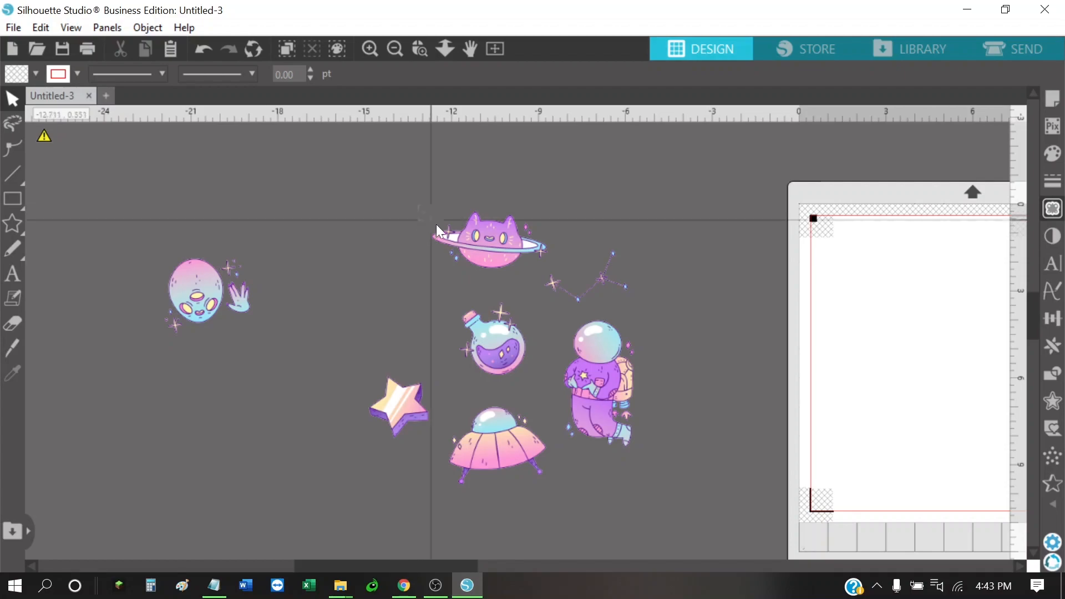
# Group the cat planet with its surrounding sparkles and move it up and left, clear of the other artwork
pyautogui.click(483, 259)
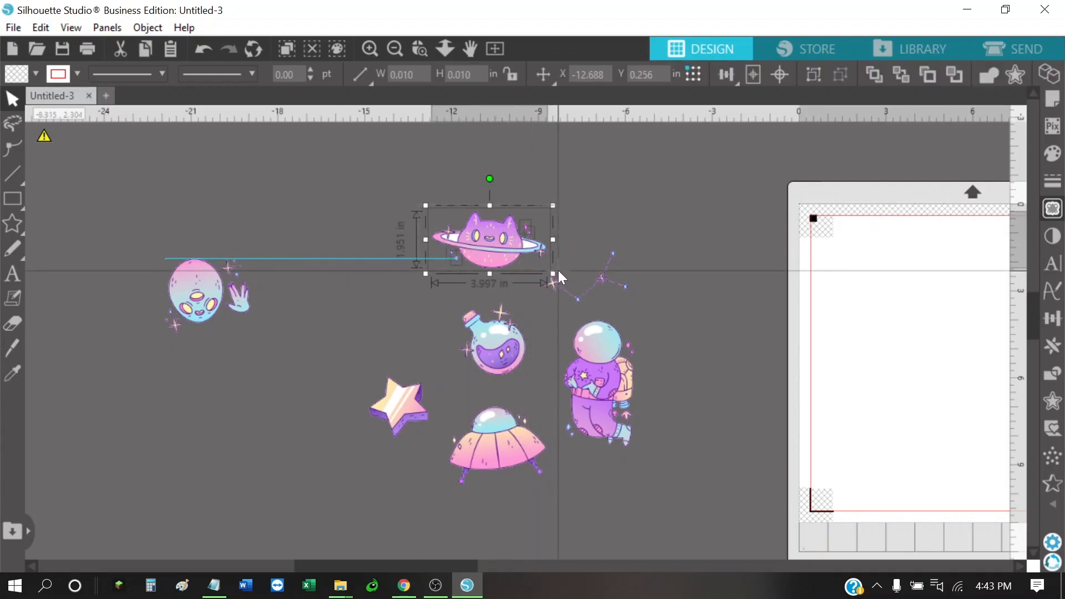
pyautogui.rightClick(501, 238)
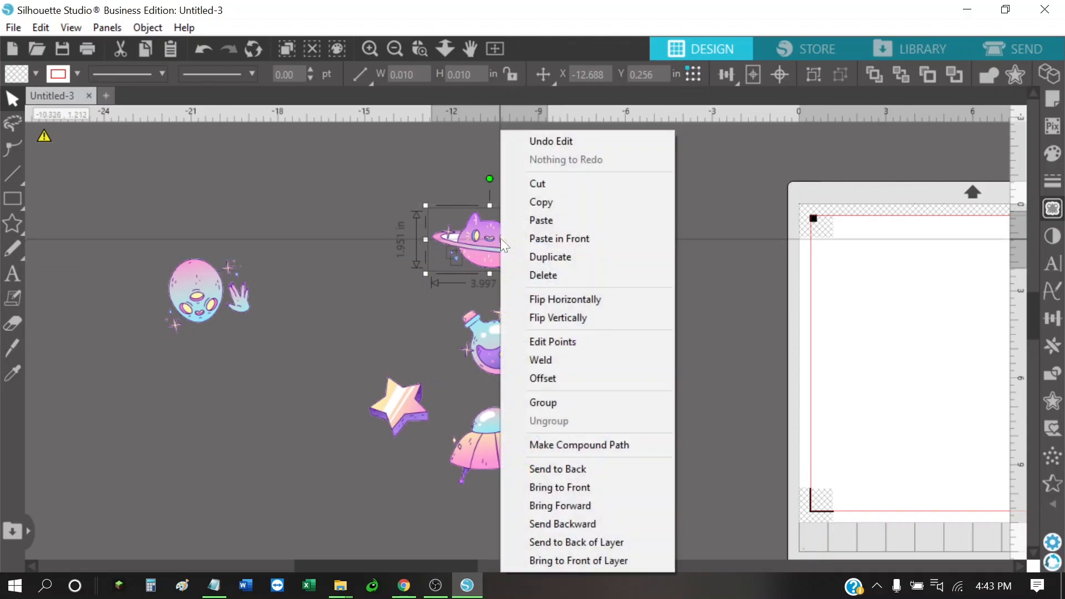
pyautogui.click(551, 401)
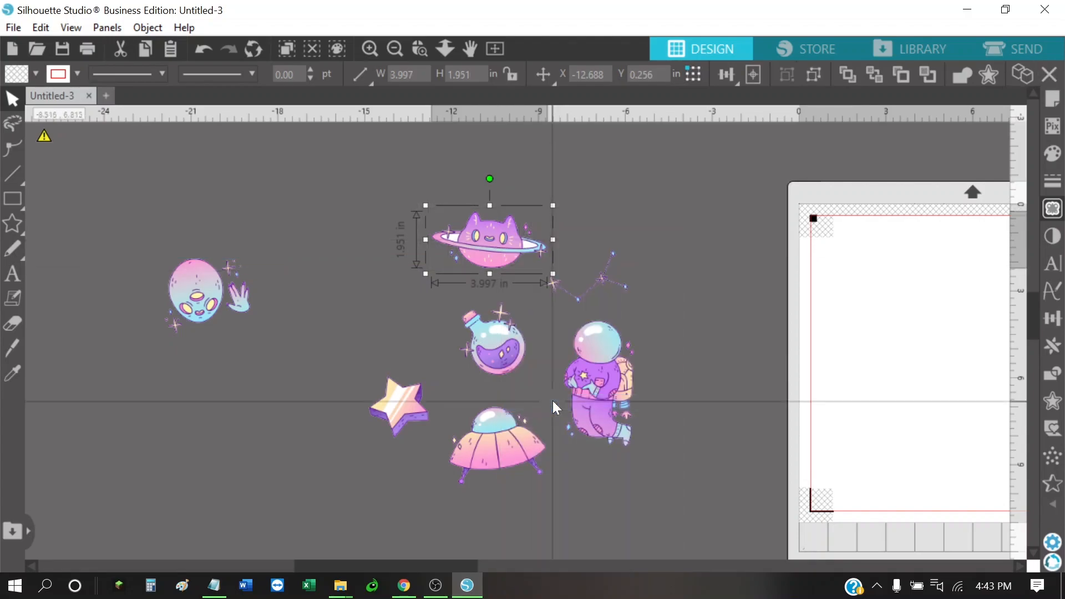
pyautogui.moveTo(459, 254); pyautogui.dragTo(349, 190)
# Move the grouped constellation, the potion flask with its sparkles and the star apart from the remaining artwork
pyautogui.moveTo(555, 286); pyautogui.dragTo(302, 279)
pyautogui.moveTo(489, 338); pyautogui.dragTo(489, 230)
pyautogui.moveTo(407, 403); pyautogui.dragTo(402, 360)
# Group the UFO with its loose sparkles and move the group down and left, below the star
pyautogui.moveTo(502, 462); pyautogui.dragTo(437, 475)
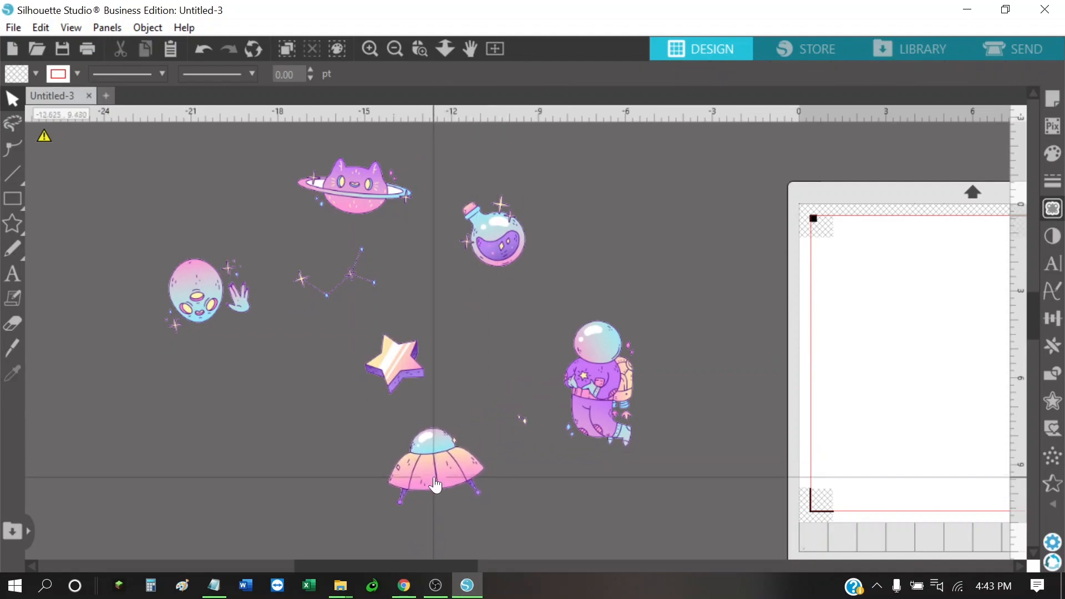
pyautogui.hotkey('ctrl', 'z')
pyautogui.hotkey('ctrl', 'z')
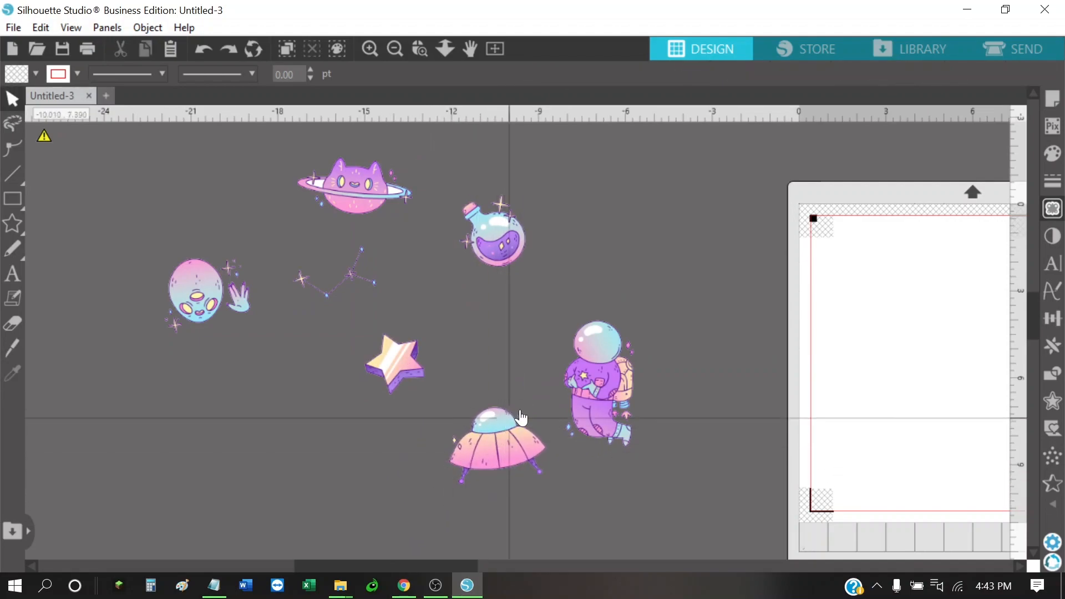
pyautogui.moveTo(534, 387); pyautogui.dragTo(507, 442)
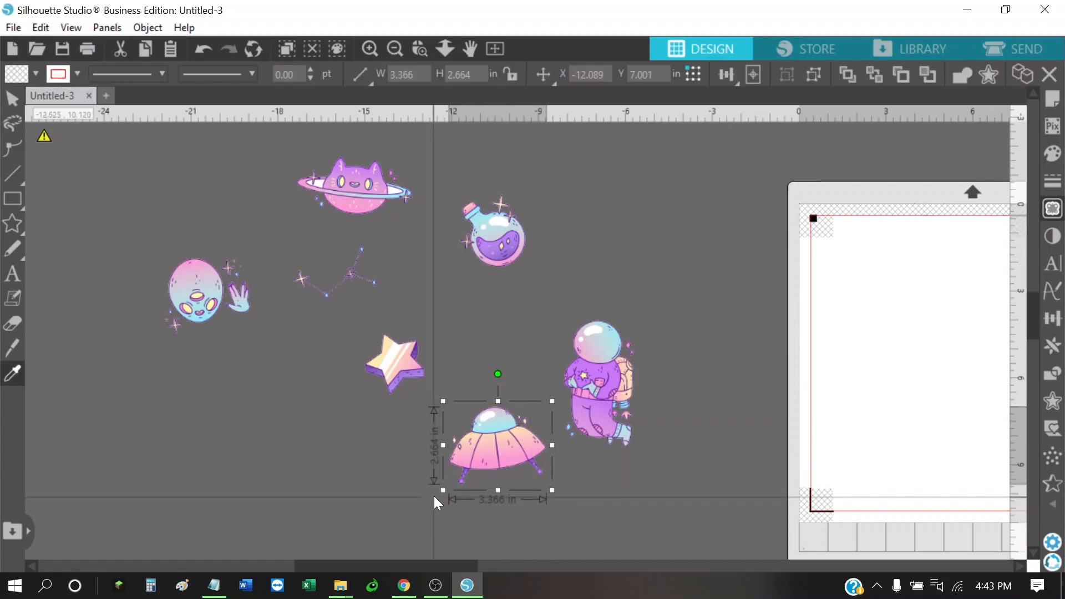
pyautogui.moveTo(488, 466); pyautogui.dragTo(405, 497)
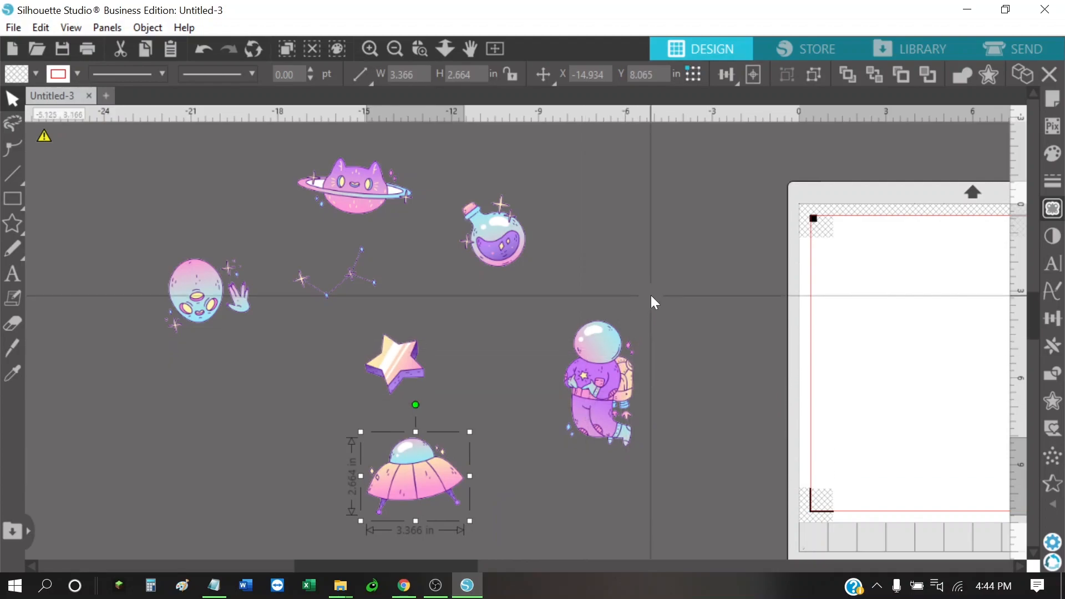
# Group the astronaut with its surrounding sparkles and shift the group slightly up and left
pyautogui.click(578, 424)
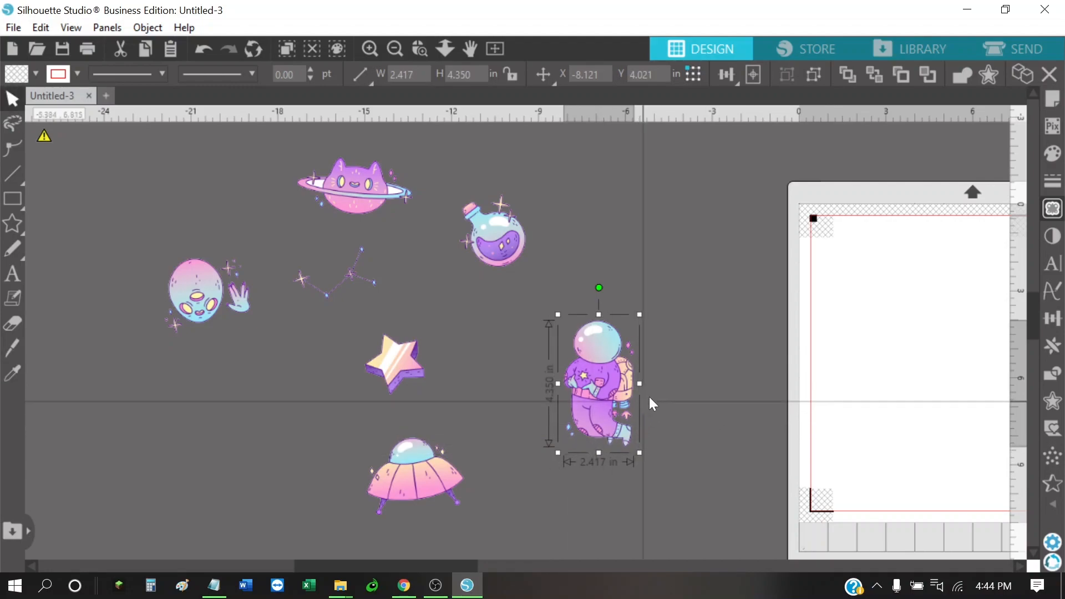
pyautogui.click(662, 374)
pyautogui.moveTo(608, 390); pyautogui.dragTo(588, 381)
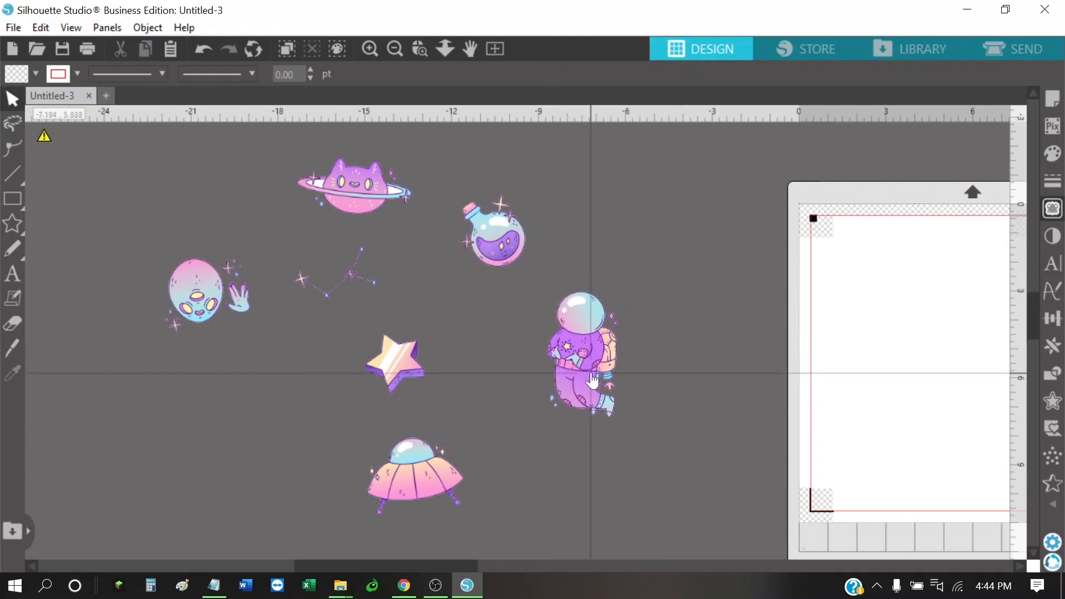
# Gather all seven stickers close beside the cutting mat, with the potion flask overlapping the mat's left edge
pyautogui.moveTo(230, 298); pyautogui.dragTo(725, 240)
pyautogui.moveTo(401, 209); pyautogui.dragTo(749, 331)
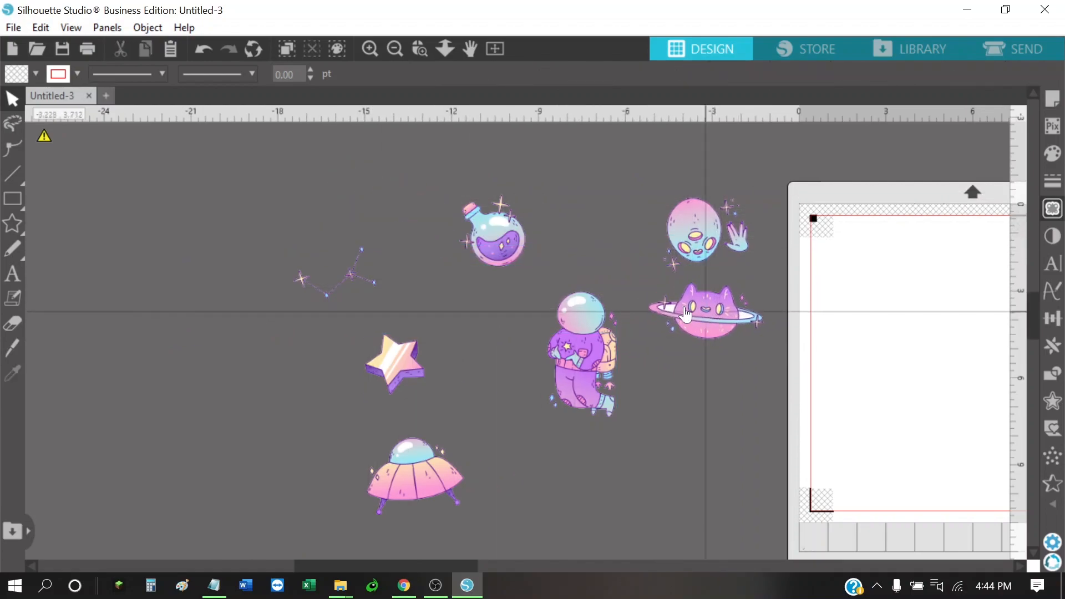
pyautogui.moveTo(493, 239); pyautogui.dragTo(733, 411)
pyautogui.moveTo(605, 387); pyautogui.dragTo(686, 502)
pyautogui.moveTo(415, 359); pyautogui.dragTo(639, 364)
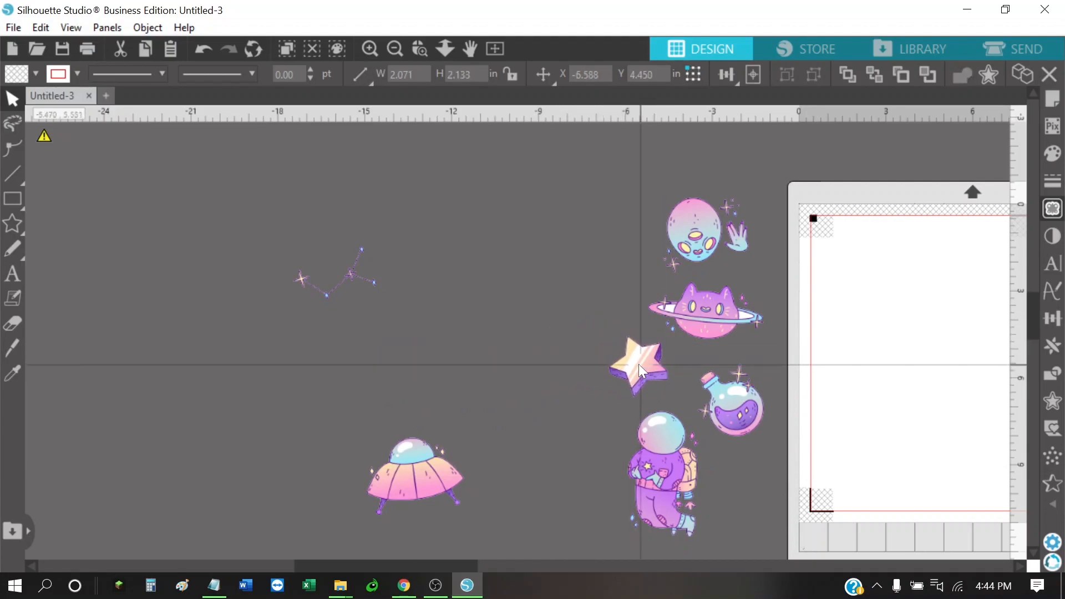
pyautogui.moveTo(355, 279); pyautogui.dragTo(625, 297)
pyautogui.moveTo(465, 454); pyautogui.dragTo(615, 407)
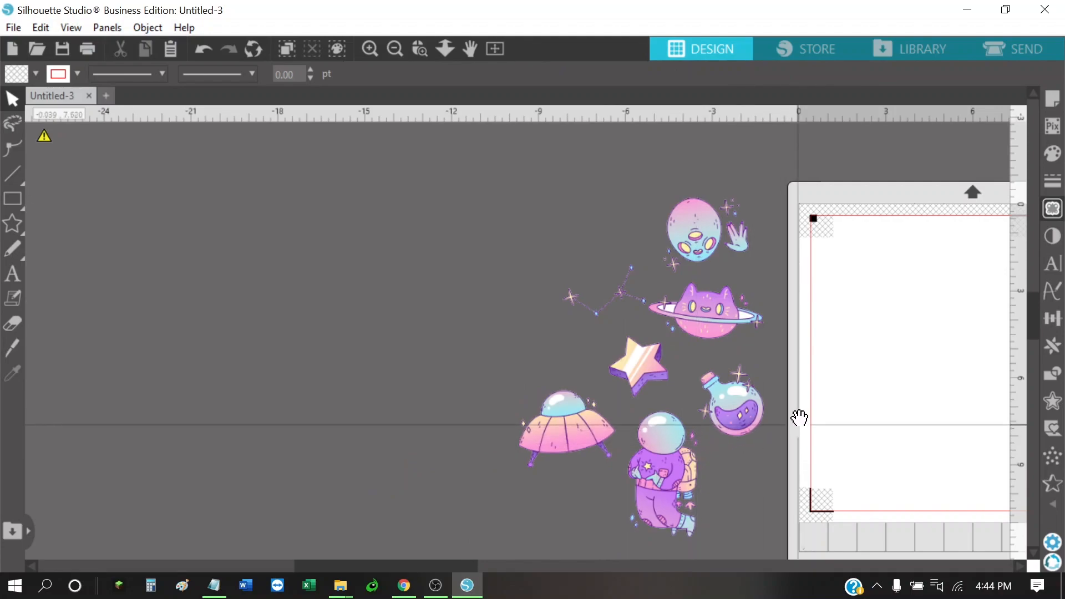
pyautogui.moveTo(813, 398); pyautogui.dragTo(478, 326)
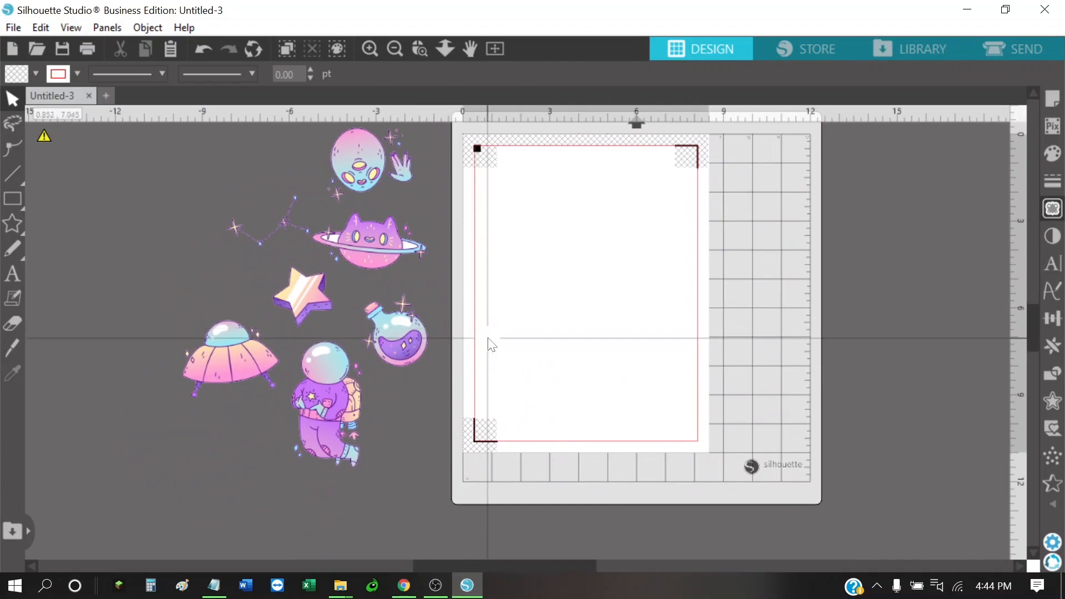
pyautogui.moveTo(392, 333); pyautogui.dragTo(451, 321)
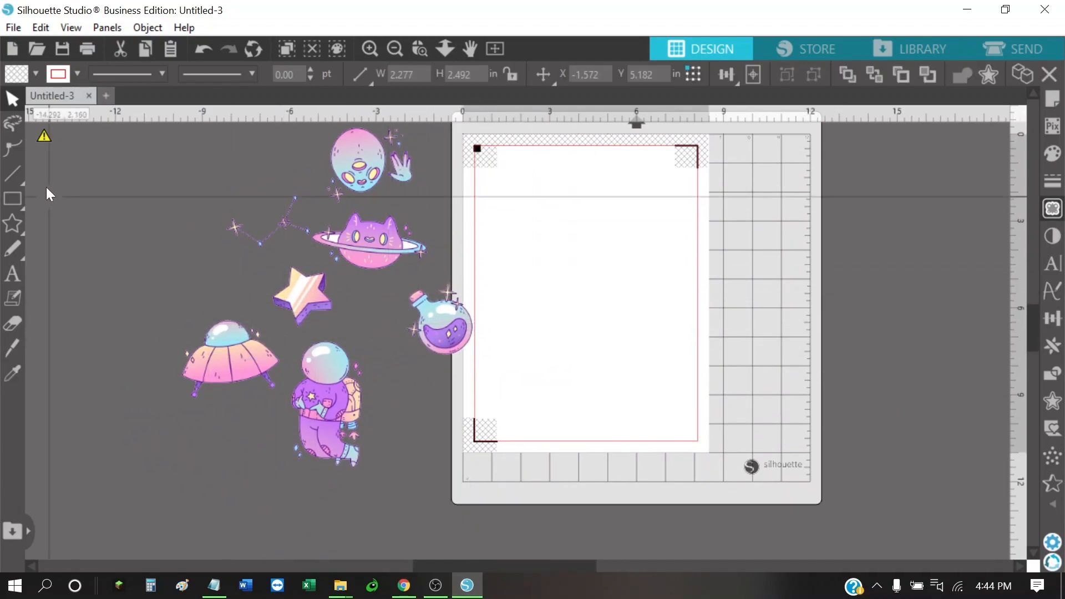
# Move the potion flask left, clear of the cutting mat and beside the other stickers
pyautogui.click(12, 106)
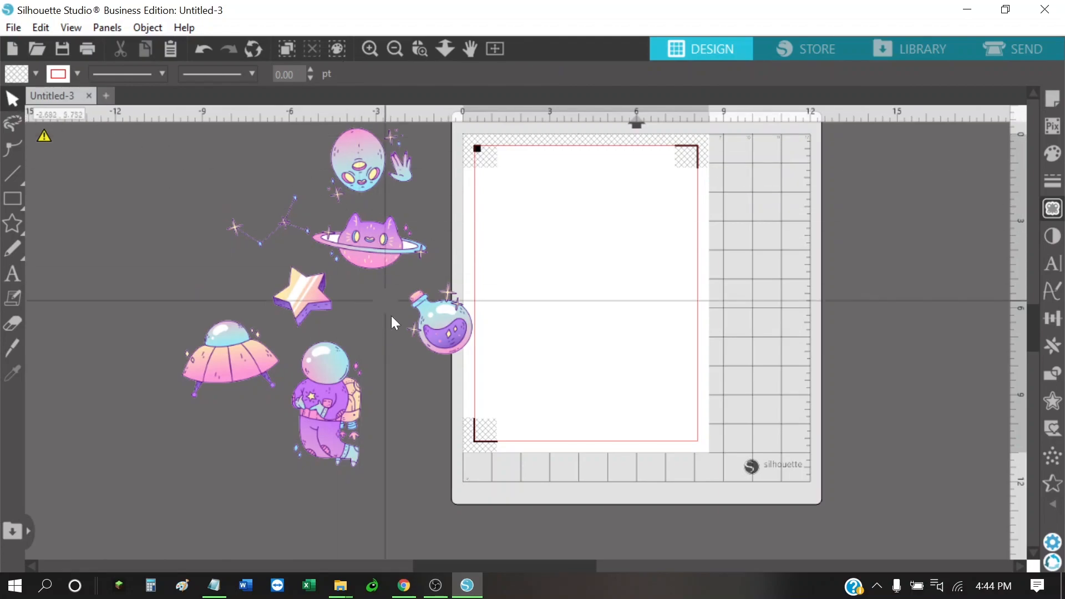
pyautogui.moveTo(439, 314); pyautogui.dragTo(403, 316)
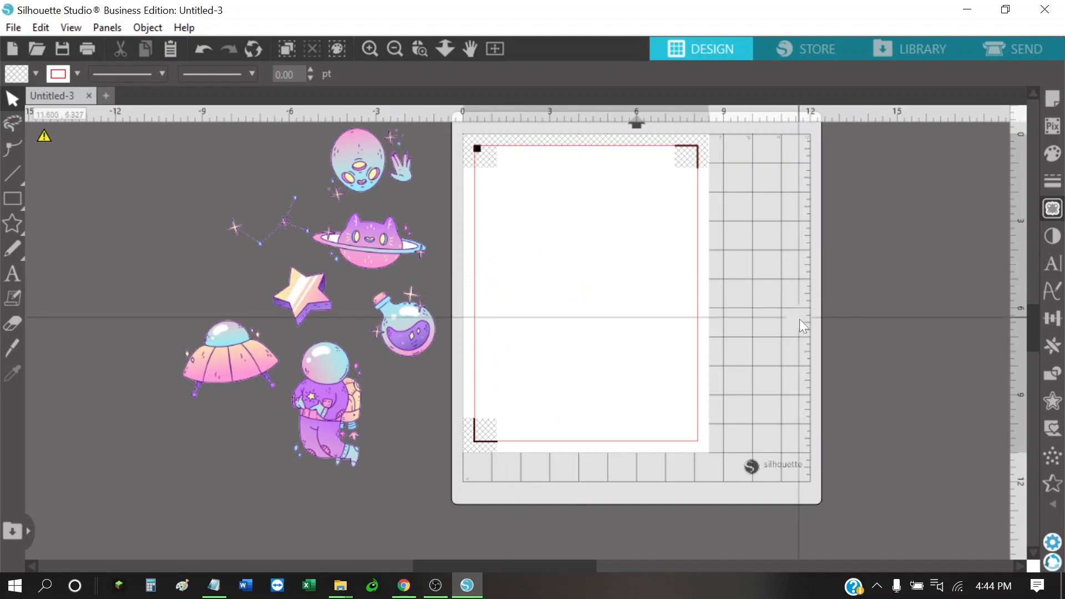
pyautogui.moveTo(605, 300)
pyautogui.mouseDown()
pyautogui.moveTo(622, 281)
pyautogui.moveTo(623, 364)
pyautogui.moveTo(625, 312)
pyautogui.moveTo(607, 313)
pyautogui.mouseUp()
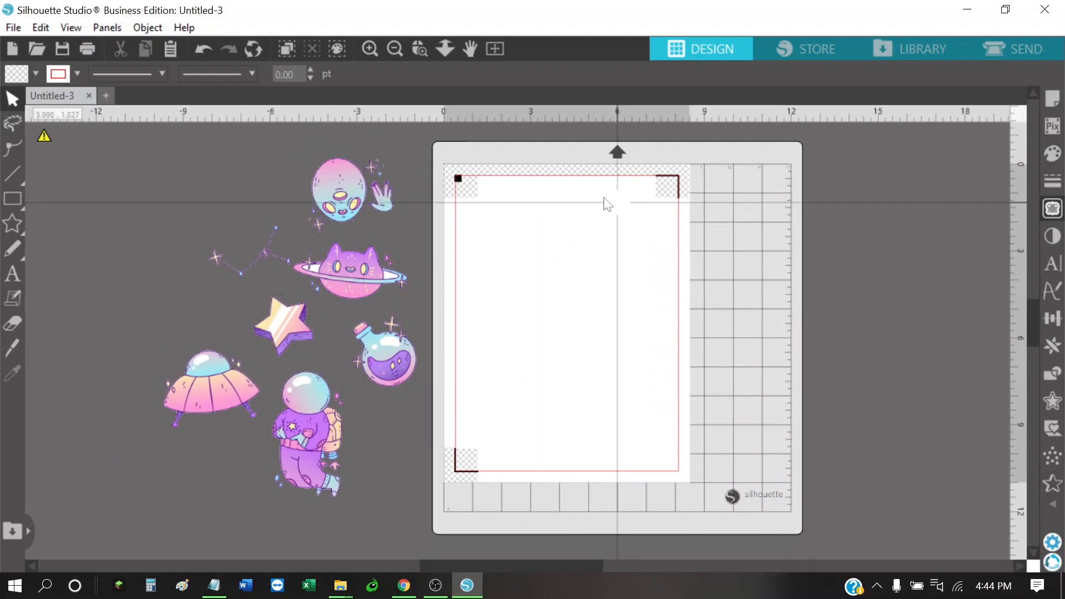
# Place the alien sticker in the page's upper-left corner, inside the red border and clear of the registration mark
pyautogui.moveTo(361, 202); pyautogui.dragTo(493, 212)
pyautogui.press('Escape')
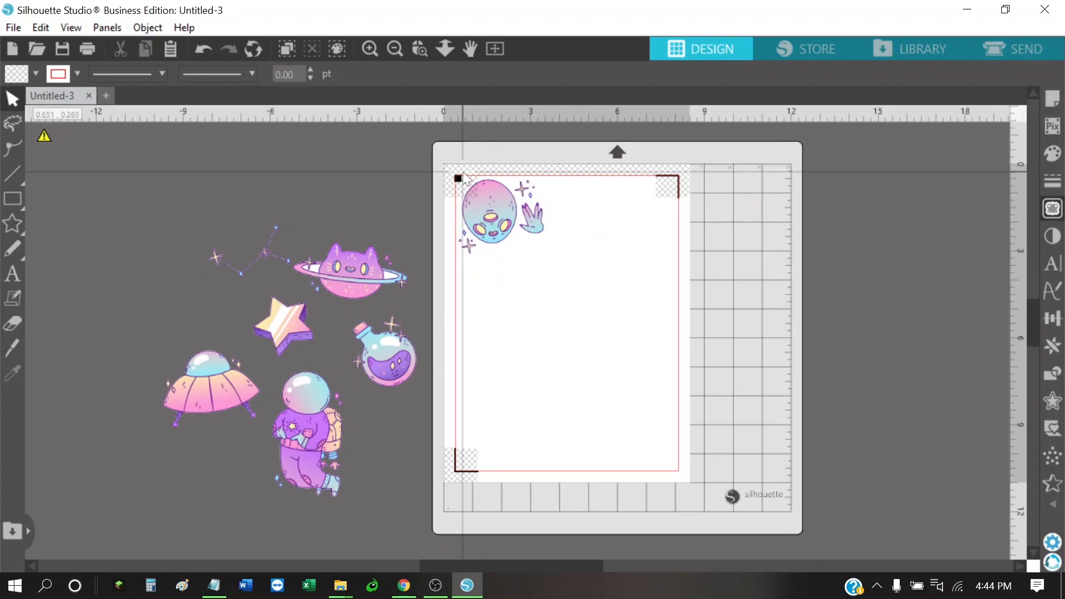
pyautogui.moveTo(496, 212); pyautogui.dragTo(508, 218)
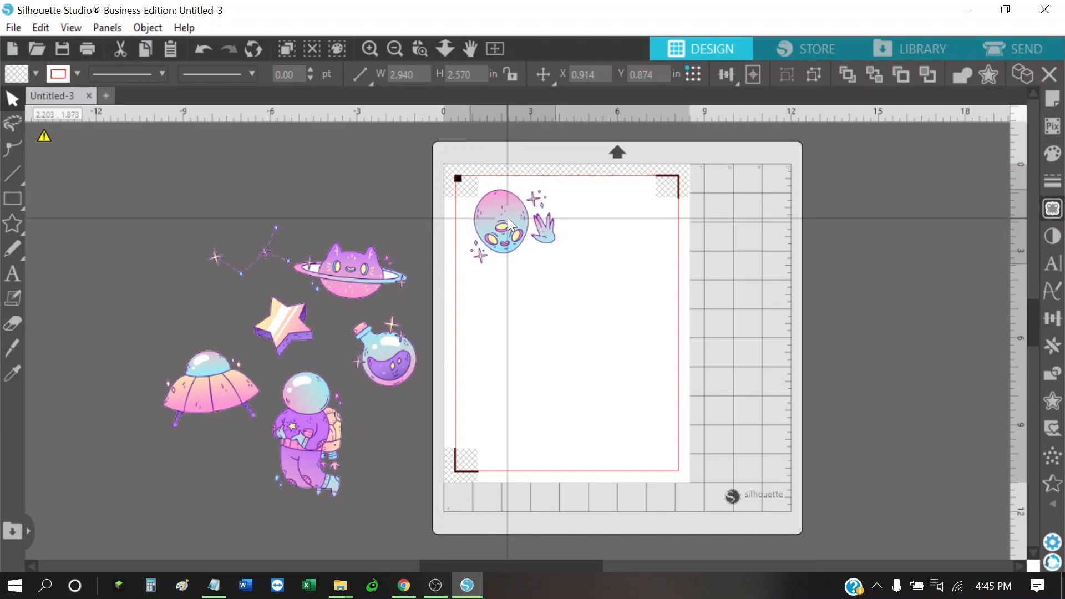
pyautogui.moveTo(507, 218); pyautogui.dragTo(507, 218)
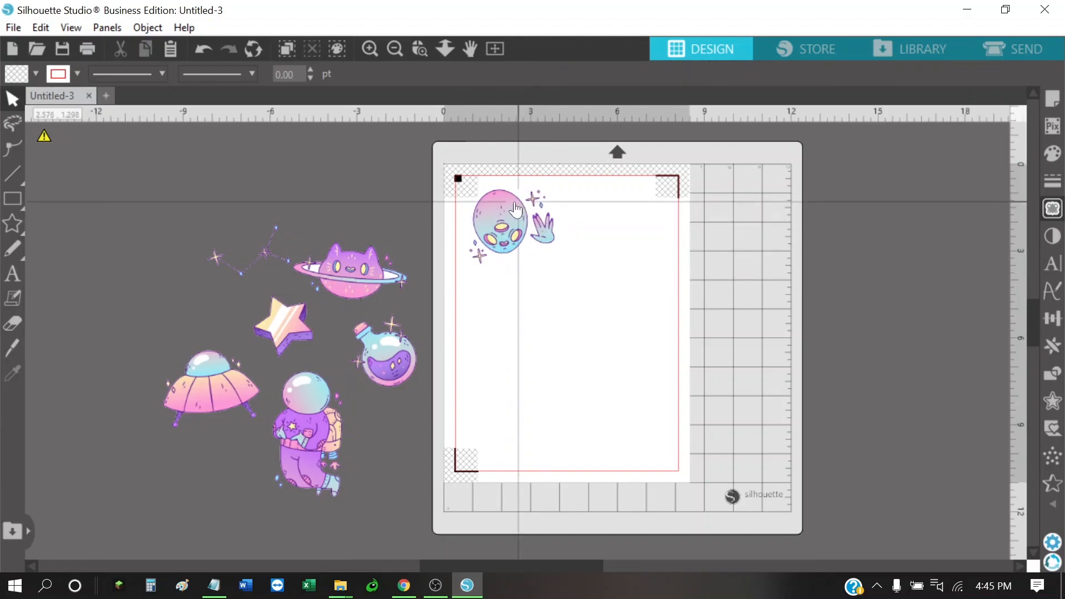
# Place the cat planet below the alien and the star in the page's upper-right corner
pyautogui.moveTo(359, 276); pyautogui.dragTo(540, 297)
pyautogui.moveTo(284, 325); pyautogui.dragTo(624, 221)
pyautogui.moveTo(559, 301); pyautogui.dragTo(581, 290)
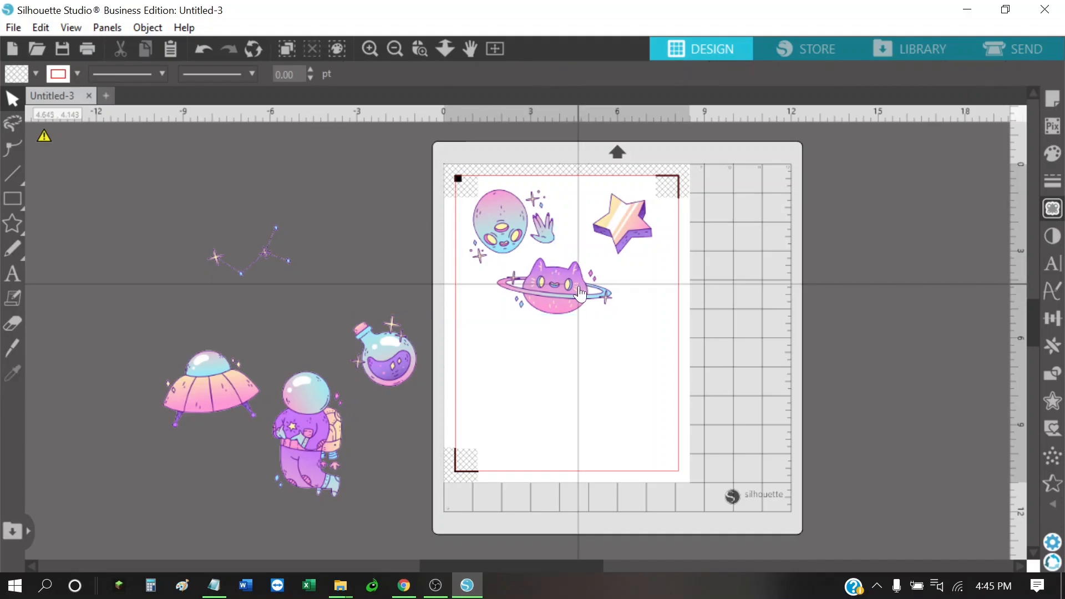
# Place the astronaut at the page's lower right and the potion flask at the left, below the cat planet
pyautogui.moveTo(320, 442); pyautogui.dragTo(628, 405)
pyautogui.moveTo(635, 398); pyautogui.dragTo(633, 405)
pyautogui.moveTo(408, 356); pyautogui.dragTo(524, 368)
pyautogui.moveTo(552, 293); pyautogui.dragTo(553, 299)
# Scale the UFO down slightly and place it on the page below the potion flask
pyautogui.moveTo(230, 383); pyautogui.dragTo(338, 372)
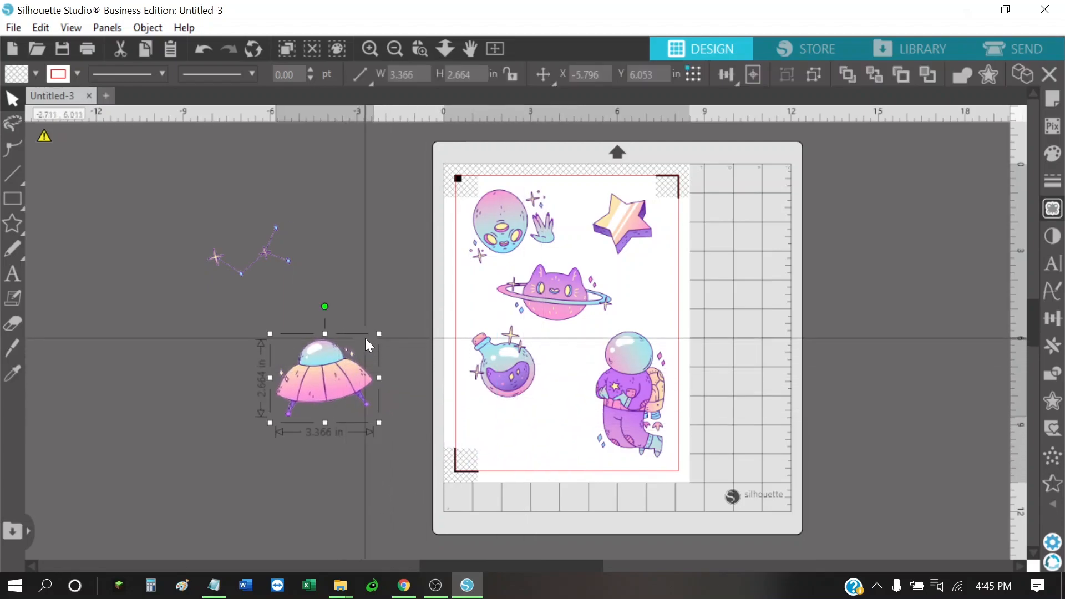
pyautogui.moveTo(379, 335); pyautogui.dragTo(361, 348)
pyautogui.moveTo(344, 384); pyautogui.dragTo(541, 428)
# Scale the potion flask down, nudge it upward, and shift the UFO slightly up and left
pyautogui.click(511, 363)
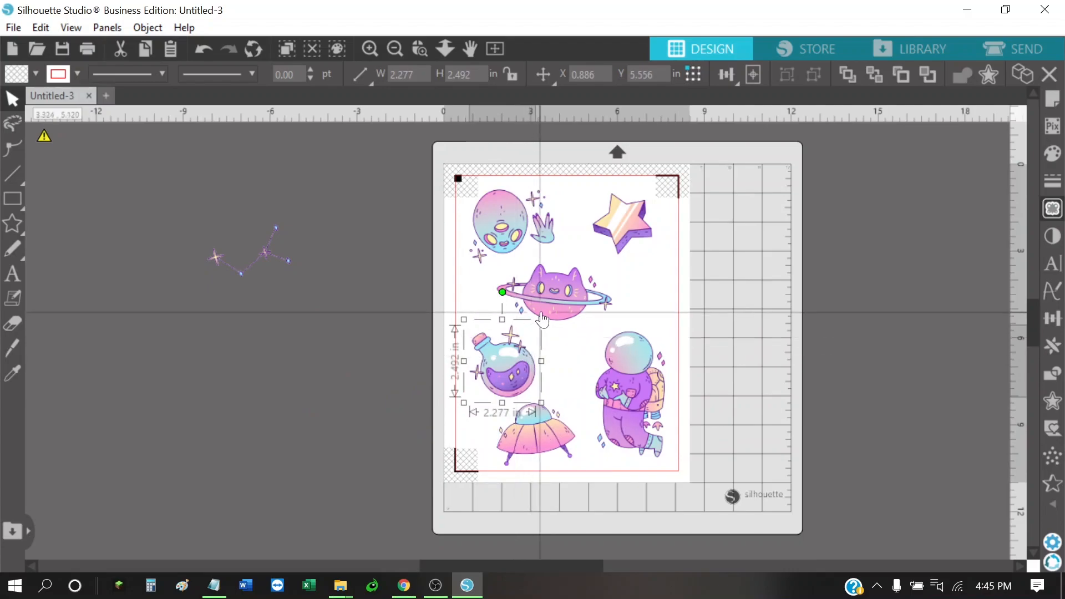
pyautogui.moveTo(540, 319); pyautogui.dragTo(522, 340)
pyautogui.moveTo(501, 377); pyautogui.dragTo(506, 364)
pyautogui.moveTo(531, 431); pyautogui.dragTo(524, 424)
pyautogui.click(378, 325)
# Bring the constellation onto the page's right edge and shift the cat planet left to make room
pyautogui.moveTo(274, 261); pyautogui.dragTo(671, 303)
pyautogui.moveTo(555, 294); pyautogui.dragTo(534, 300)
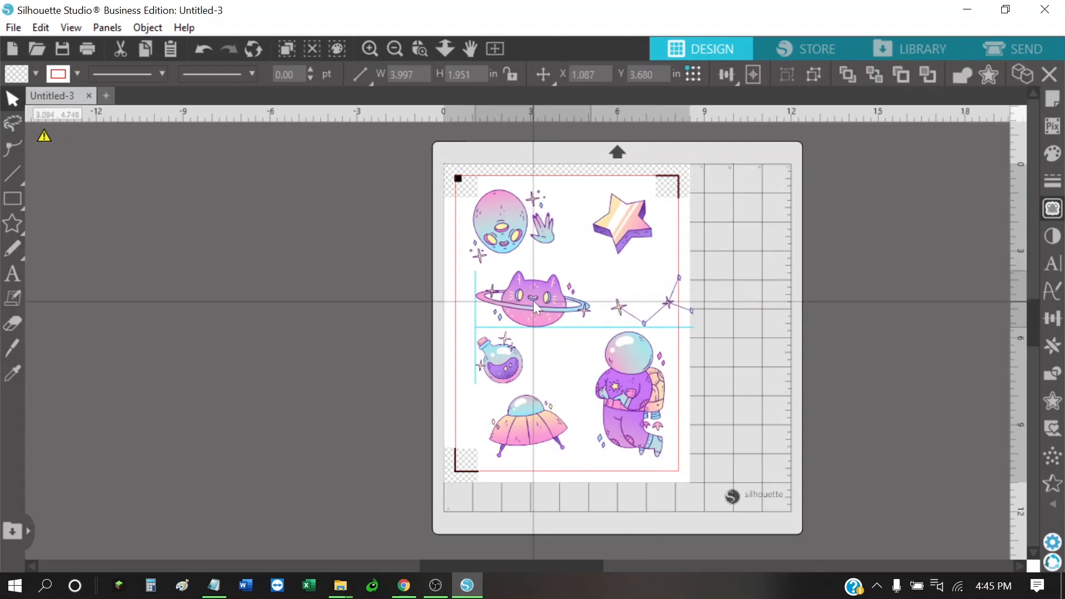
# Rotate the constellation counterclockwise and fit it between the star and the astronaut, nudging the astronaut slightly down
pyautogui.click(674, 287)
pyautogui.moveTo(674, 287); pyautogui.dragTo(784, 271)
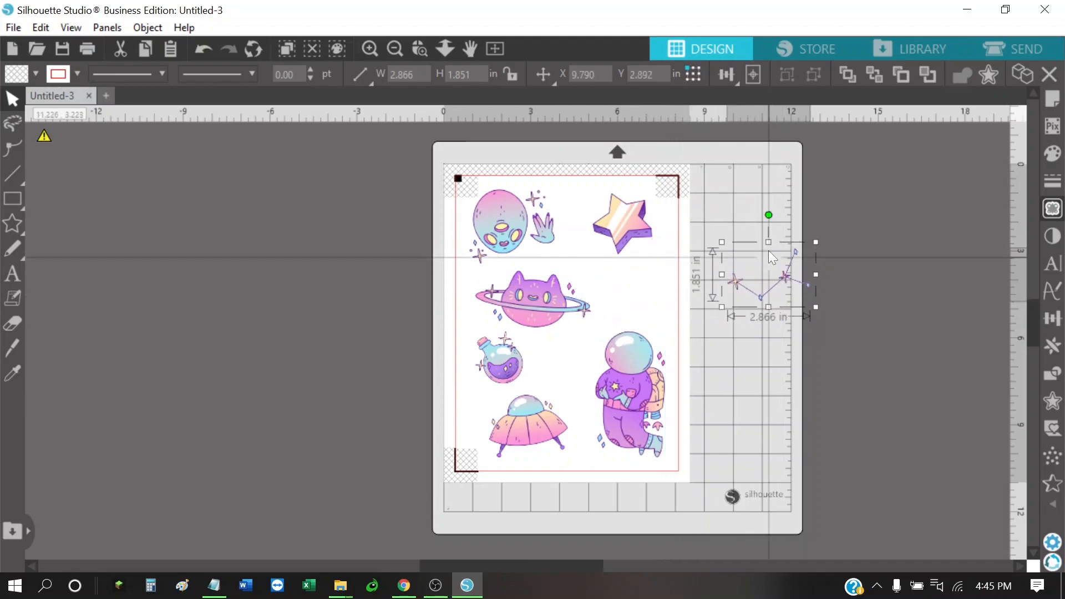
pyautogui.moveTo(769, 216); pyautogui.dragTo(728, 227)
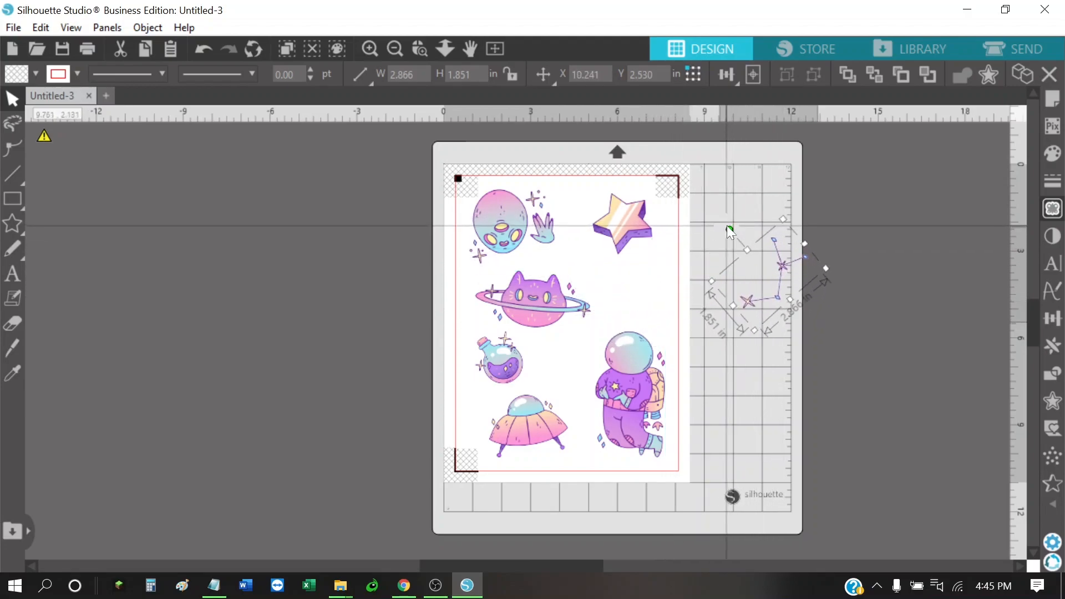
pyautogui.moveTo(776, 264); pyautogui.dragTo(647, 280)
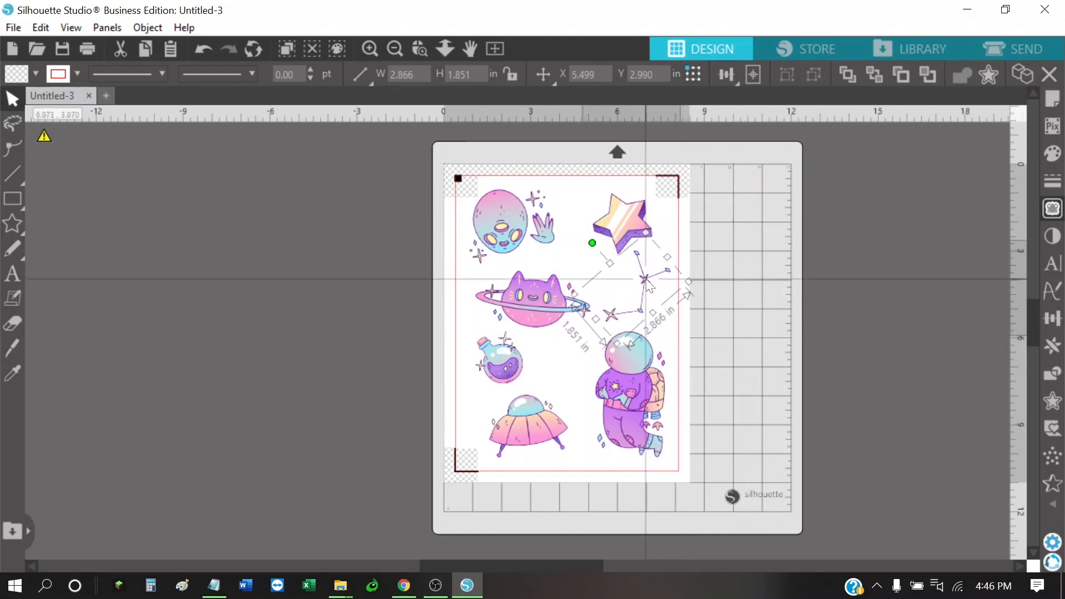
pyautogui.moveTo(632, 381); pyautogui.dragTo(632, 388)
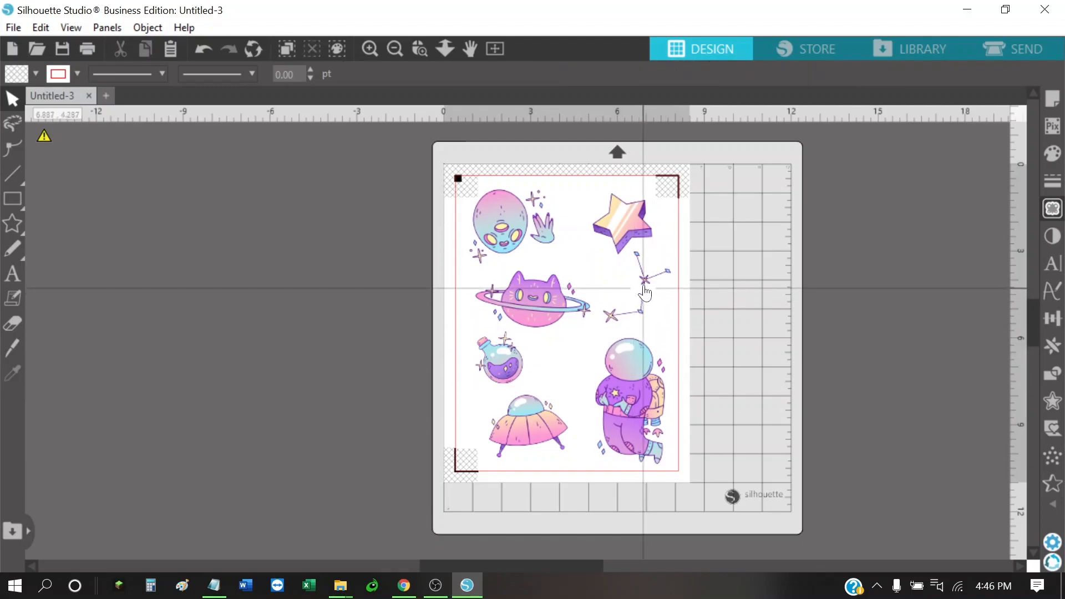
pyautogui.click(690, 283)
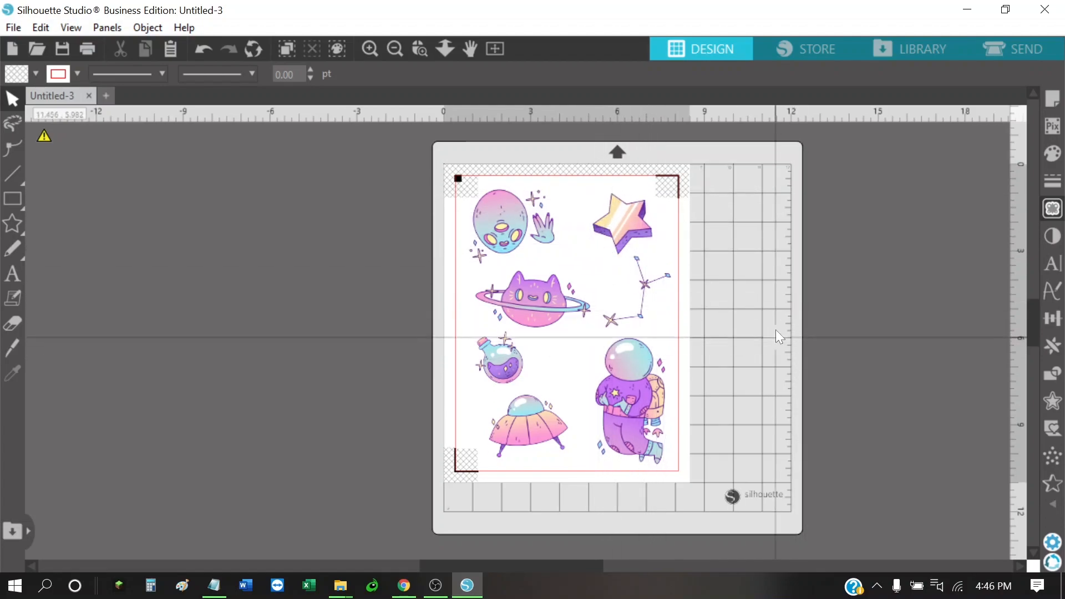
# Apply a 0.125 in offset with rounded corners around the alien sticker
pyautogui.click(502, 228)
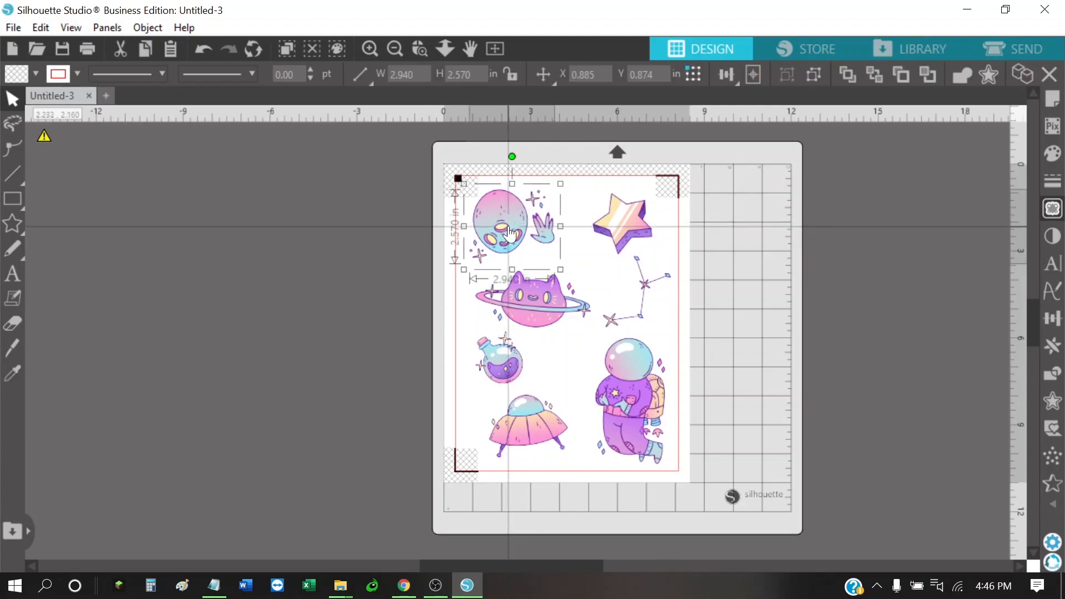
pyautogui.click(1051, 401)
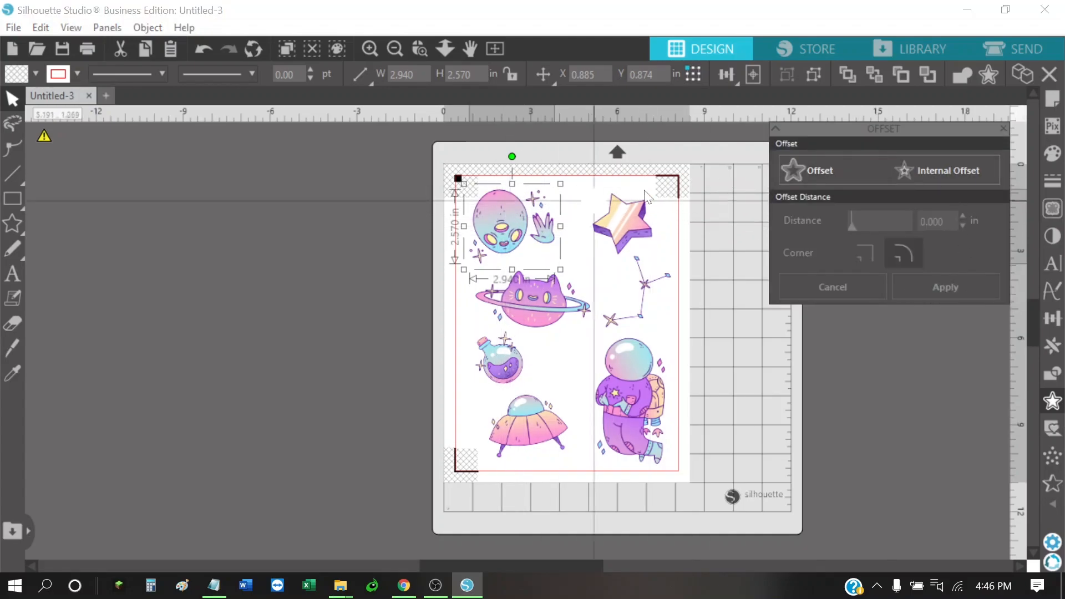
pyautogui.click(814, 169)
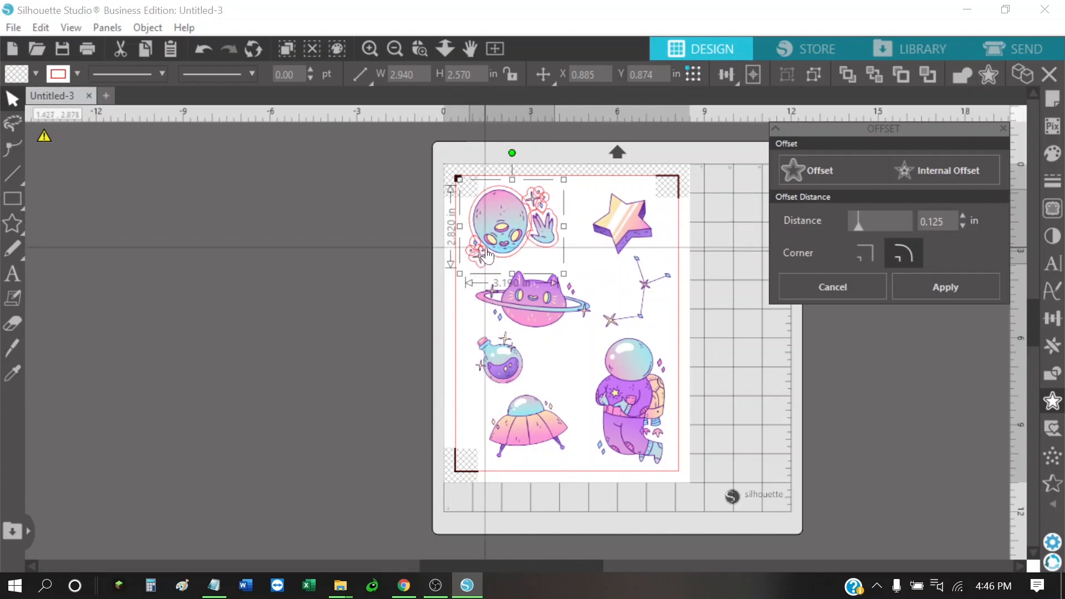
pyautogui.click(940, 285)
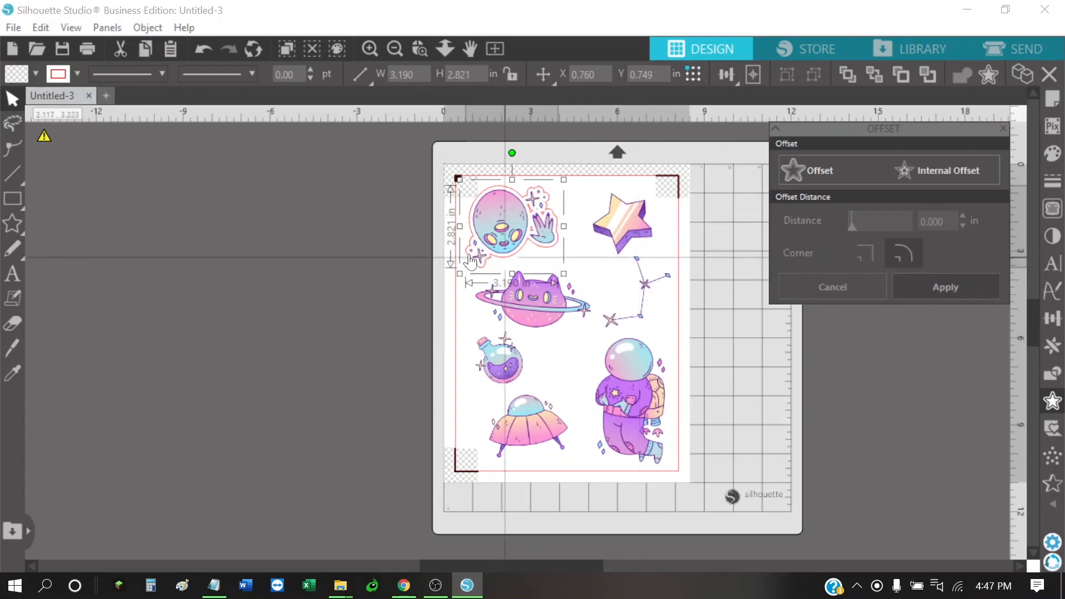
pyautogui.click(359, 238)
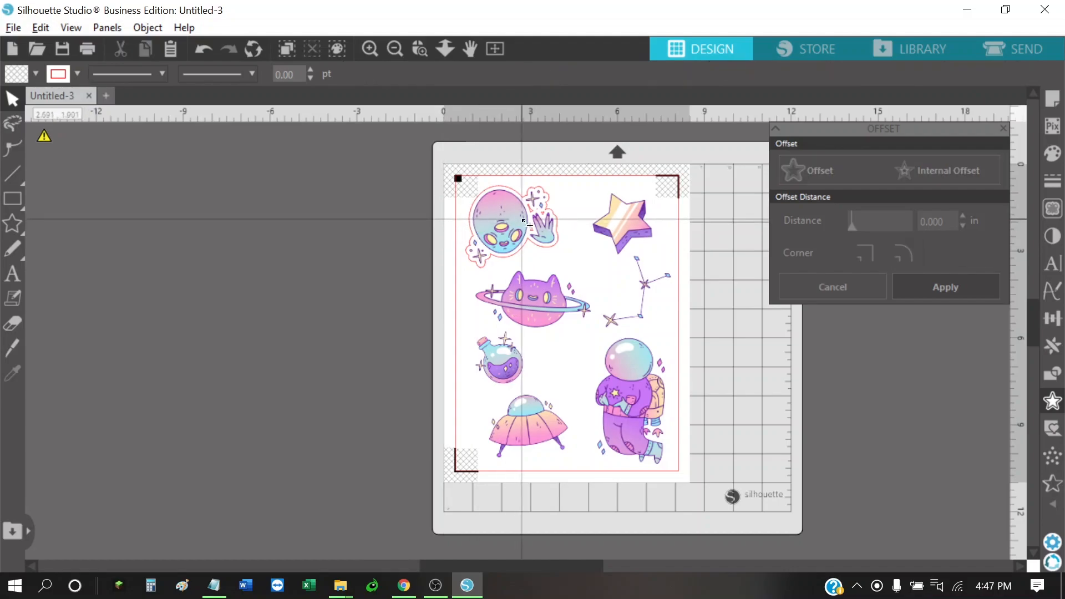
# Move the alien artwork off the page and release the compound path of its offset outline
pyautogui.scroll(1, 521, 210)
pyautogui.scroll(4, 521, 209)
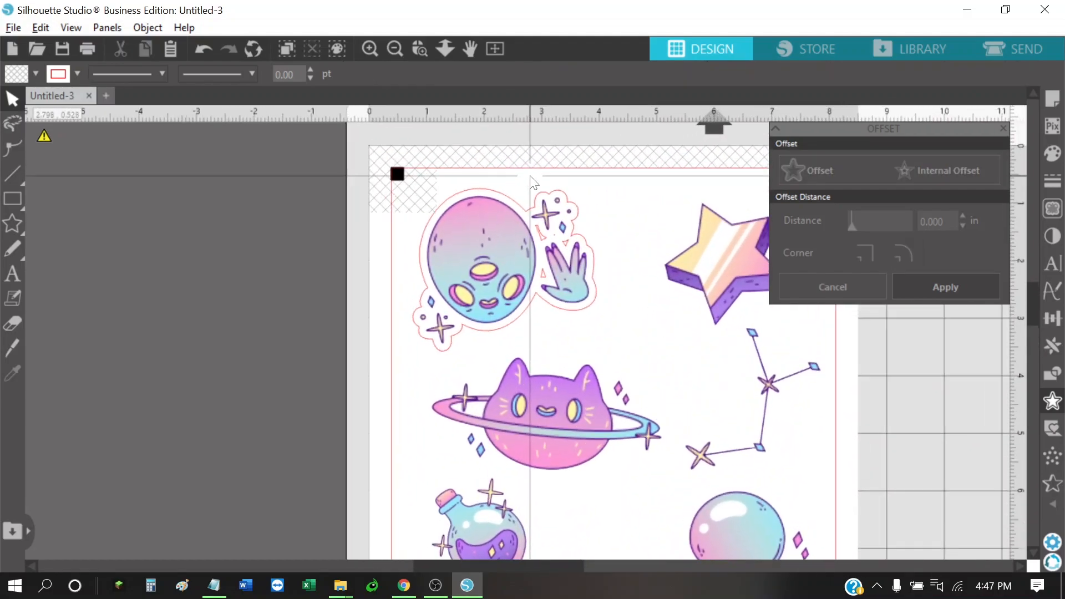
pyautogui.scroll(1, 534, 182)
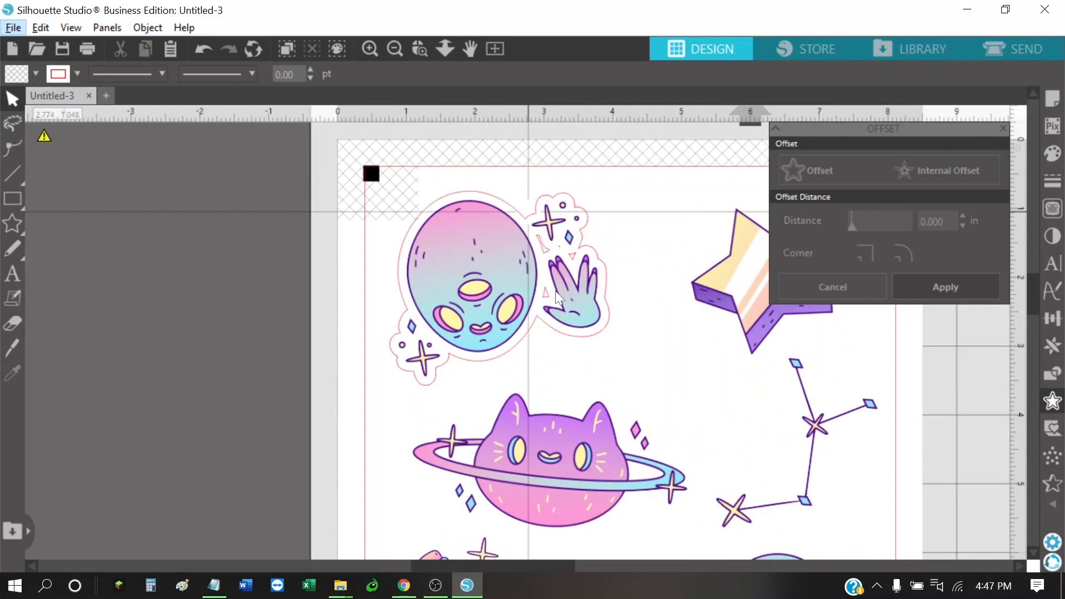
pyautogui.moveTo(503, 300); pyautogui.dragTo(162, 306)
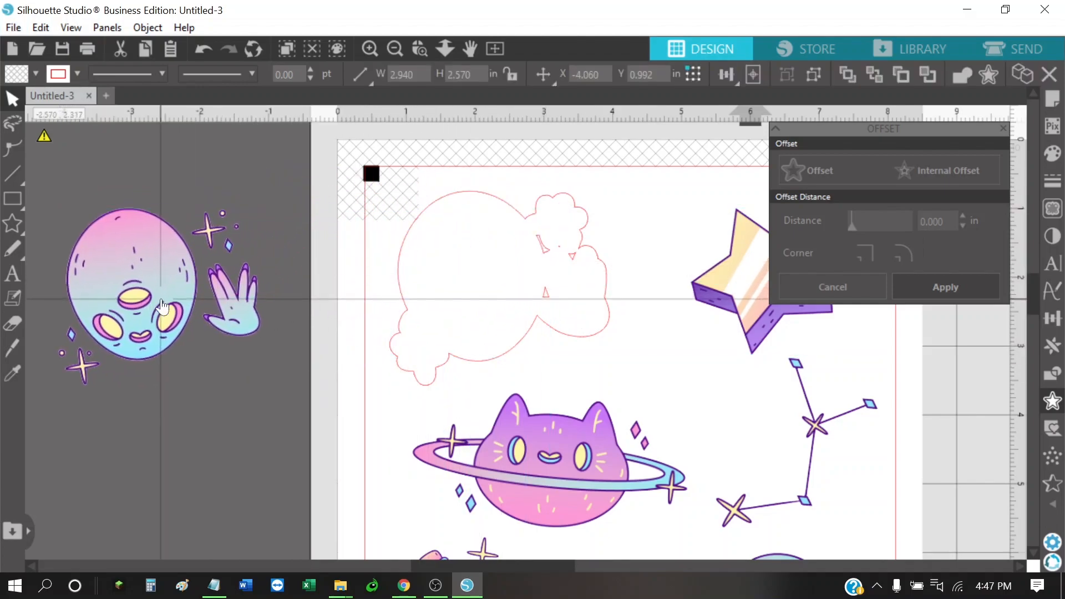
pyautogui.click(540, 240)
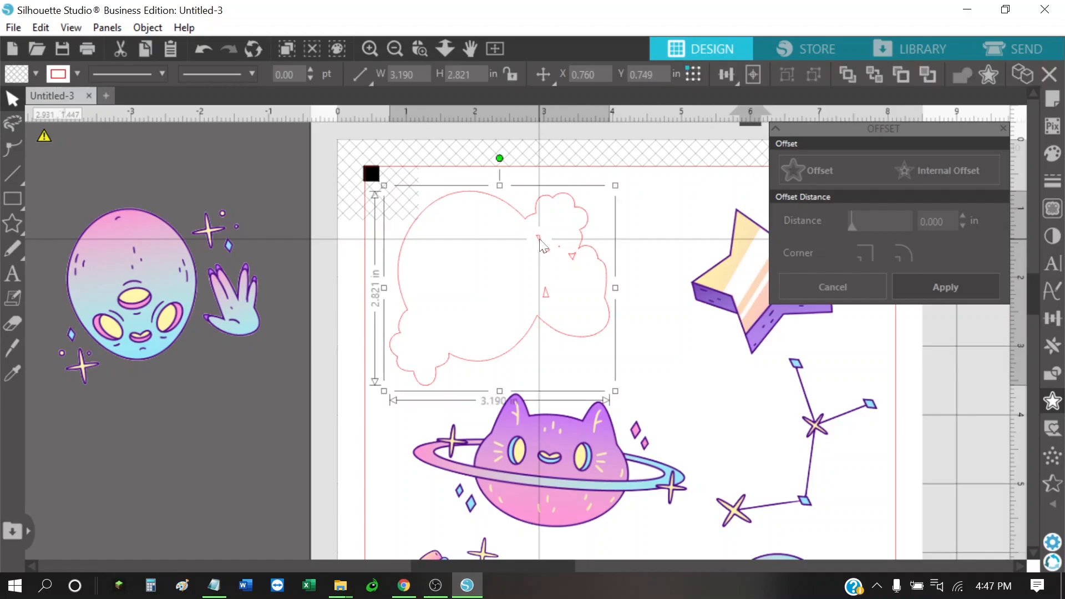
pyautogui.rightClick(541, 244)
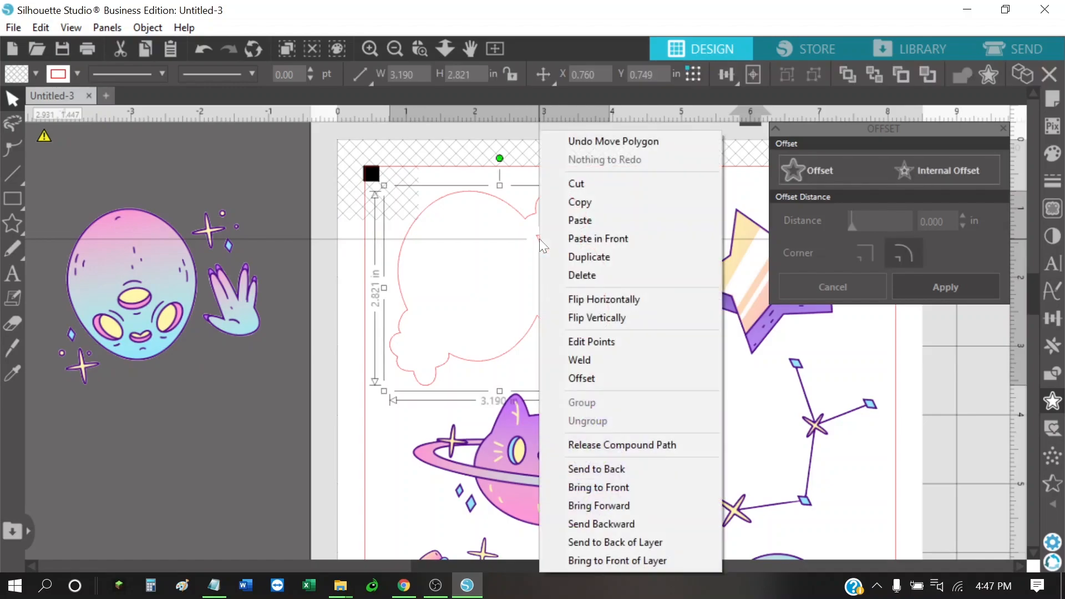
pyautogui.click(629, 447)
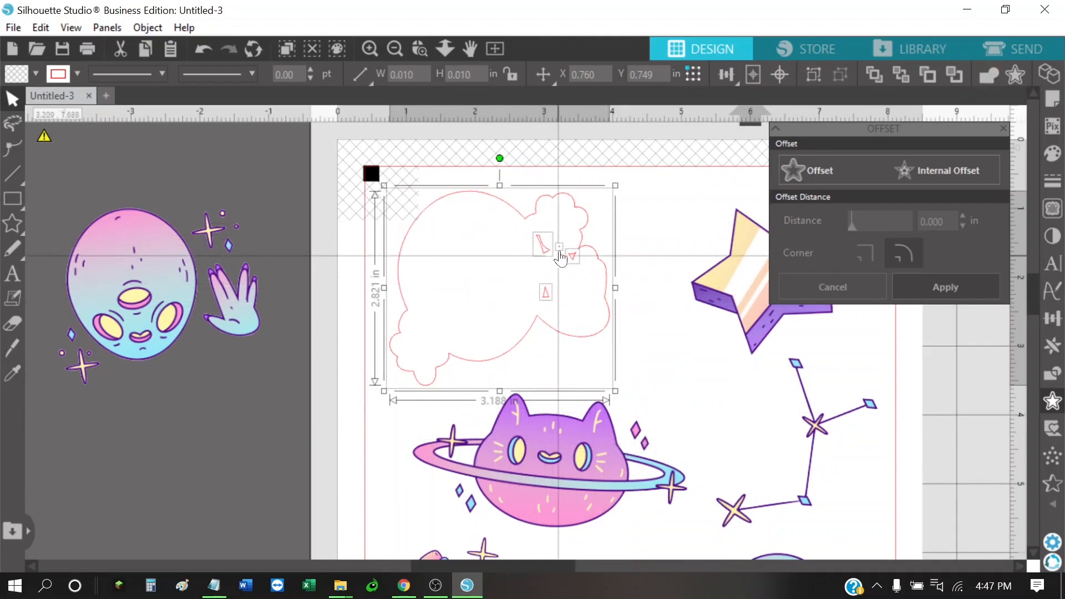
pyautogui.click(646, 219)
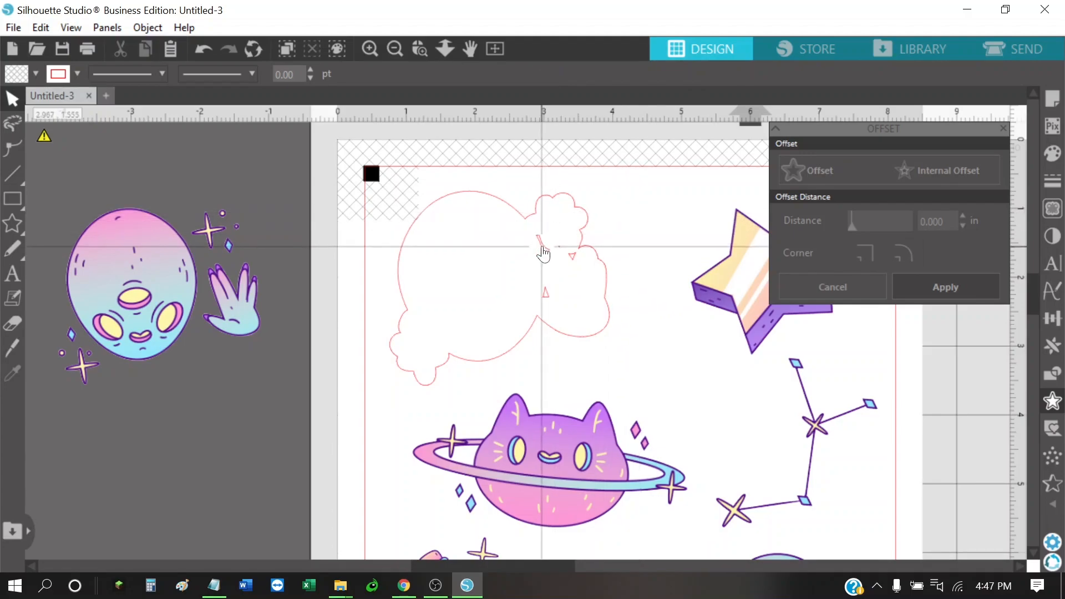
# Delete the four tiny leftover shapes inside the alien's offset outline
pyautogui.click(544, 253)
pyautogui.press('Delete')
pyautogui.click(560, 250)
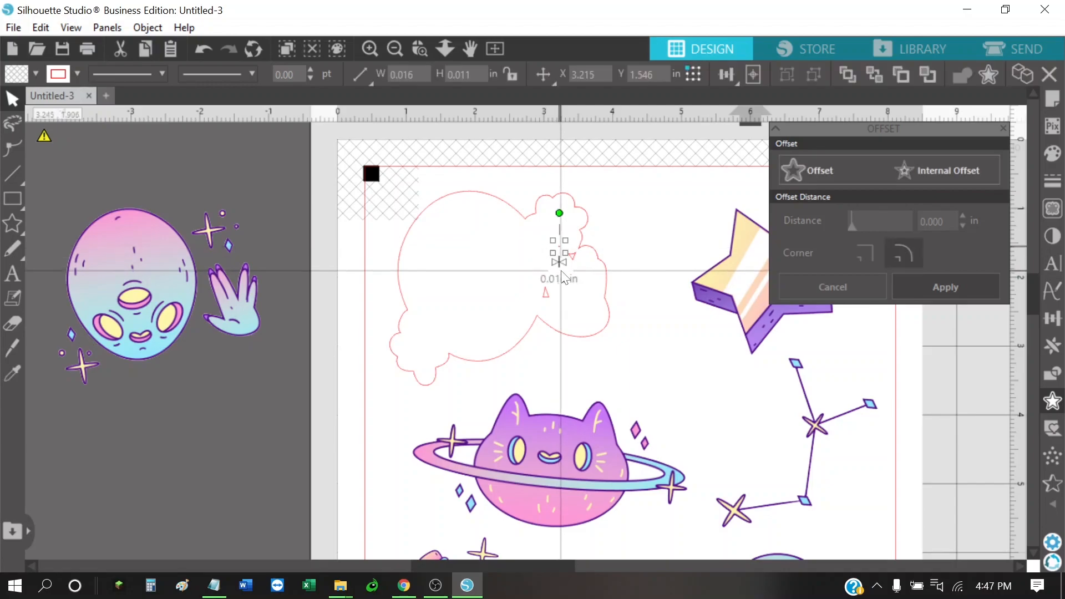
pyautogui.press('Delete')
pyautogui.click(573, 255)
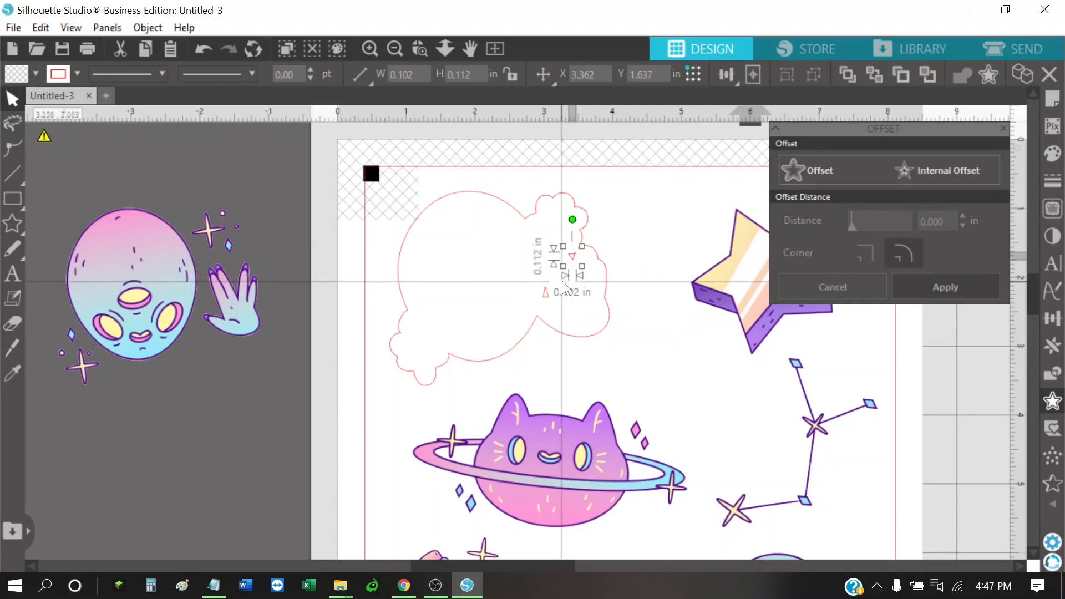
pyautogui.press('Delete')
pyautogui.click(546, 294)
pyautogui.press('Delete')
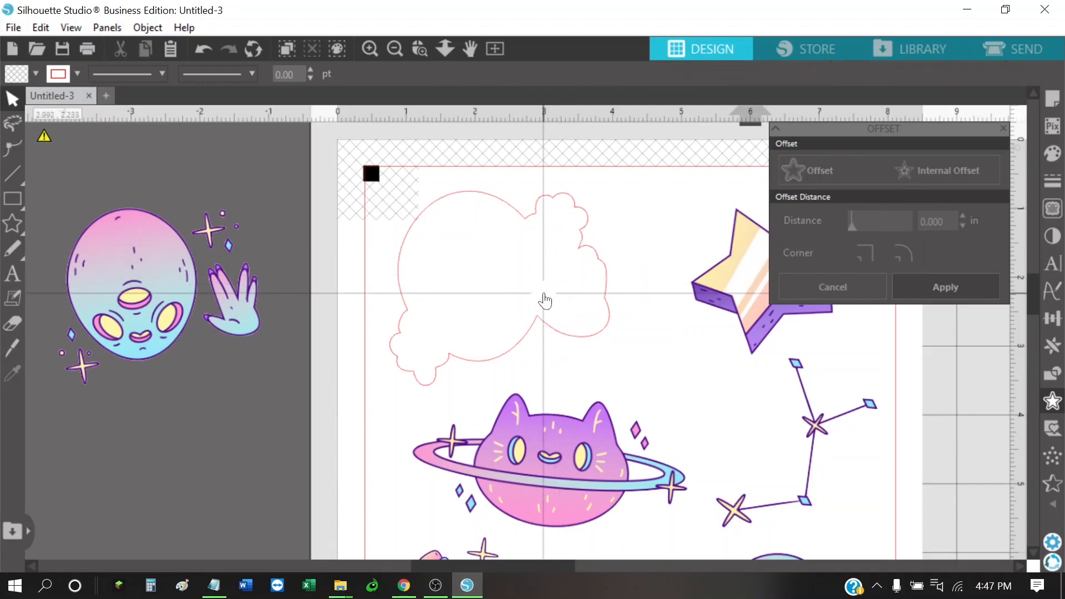
# Move the alien artwork back over its offset outline and center the two on each other
pyautogui.moveTo(198, 301); pyautogui.dragTo(530, 245)
pyautogui.press('Escape')
pyautogui.moveTo(630, 182); pyautogui.dragTo(484, 297)
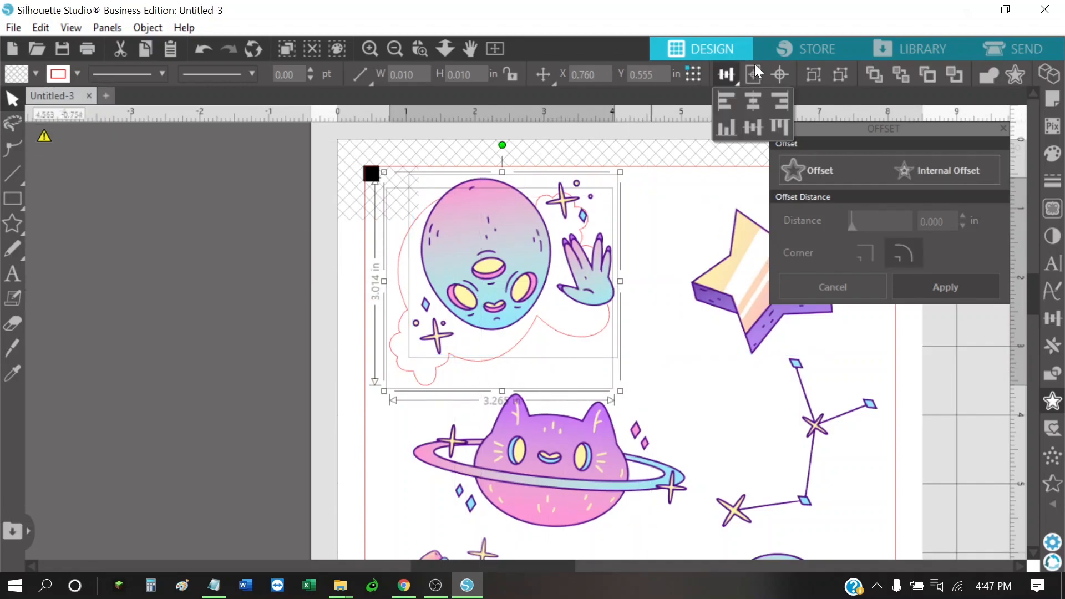
pyautogui.click(781, 77)
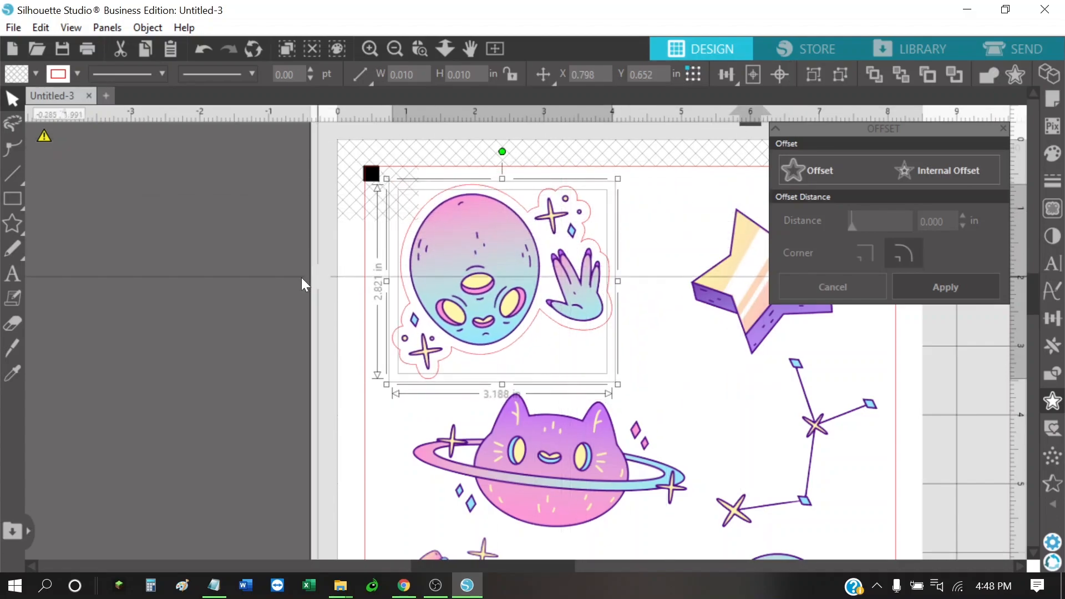
# Group the alien artwork with its offset outline
pyautogui.click(367, 283)
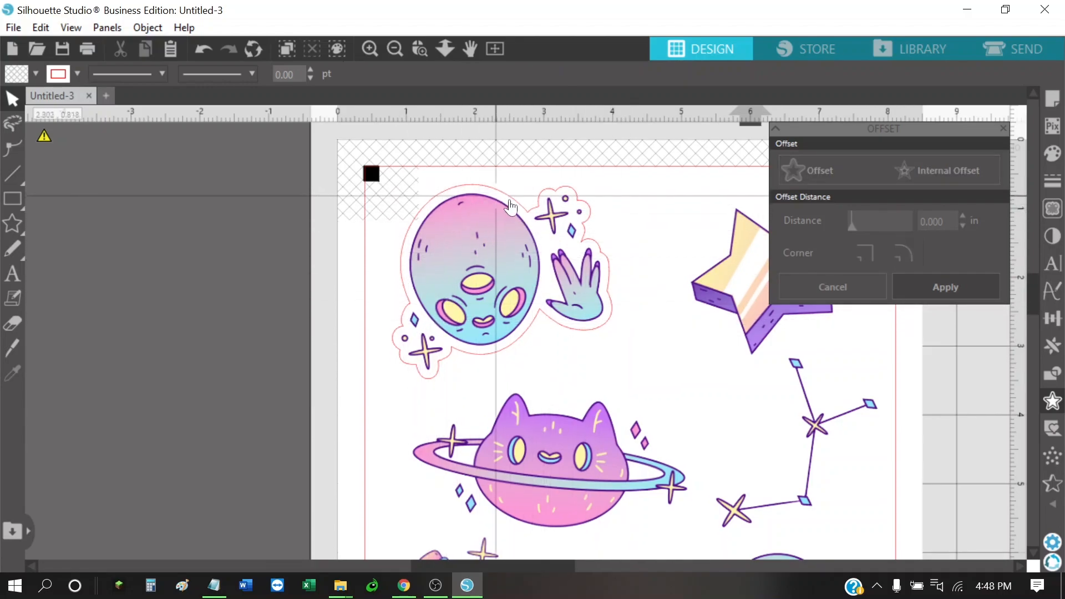
pyautogui.click(507, 269)
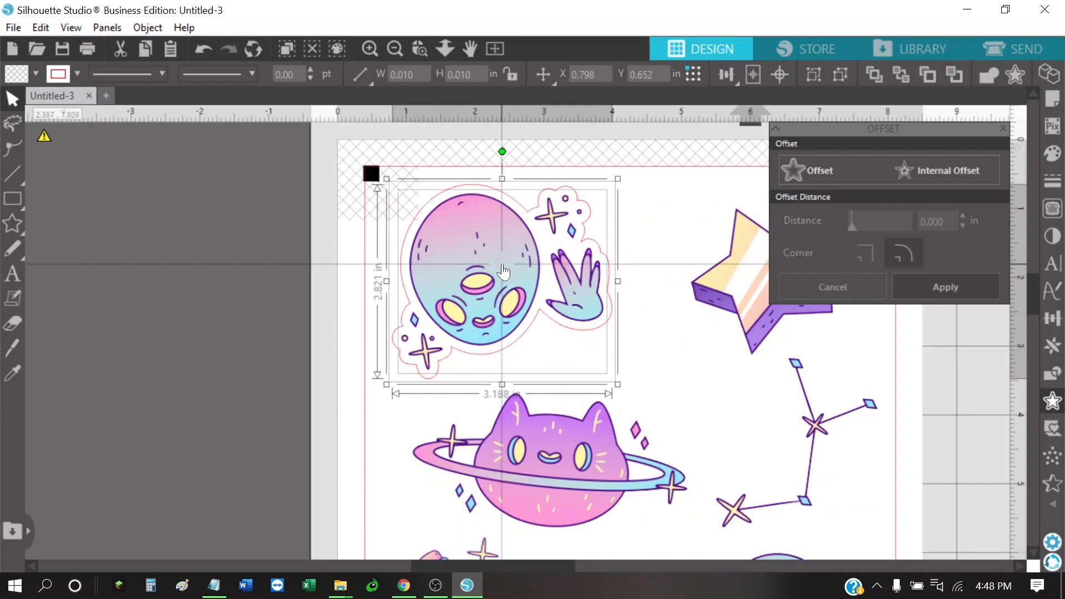
pyautogui.rightClick(497, 246)
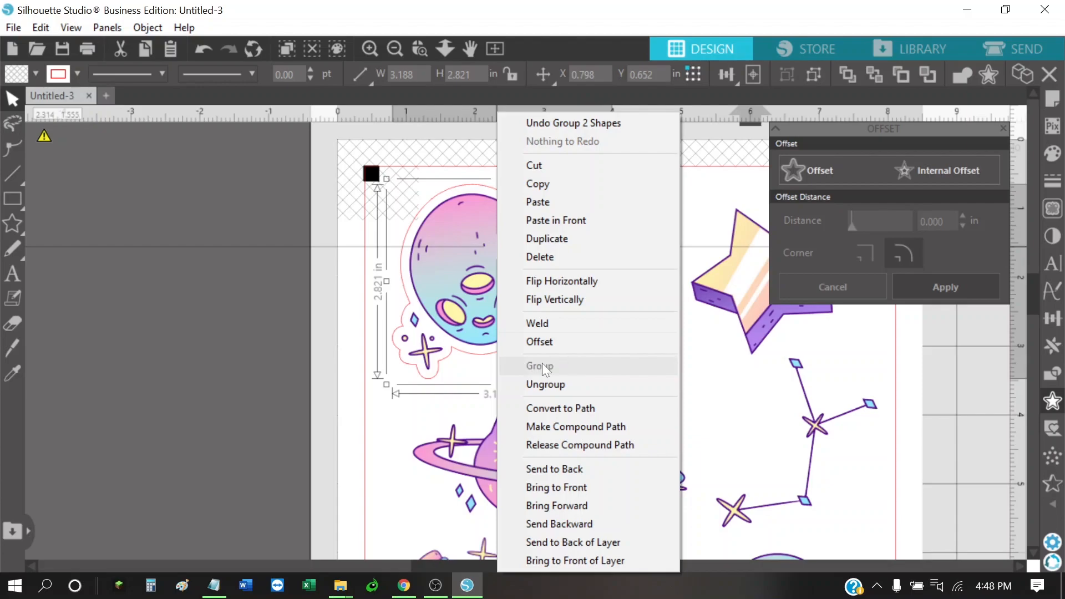
pyautogui.click(301, 335)
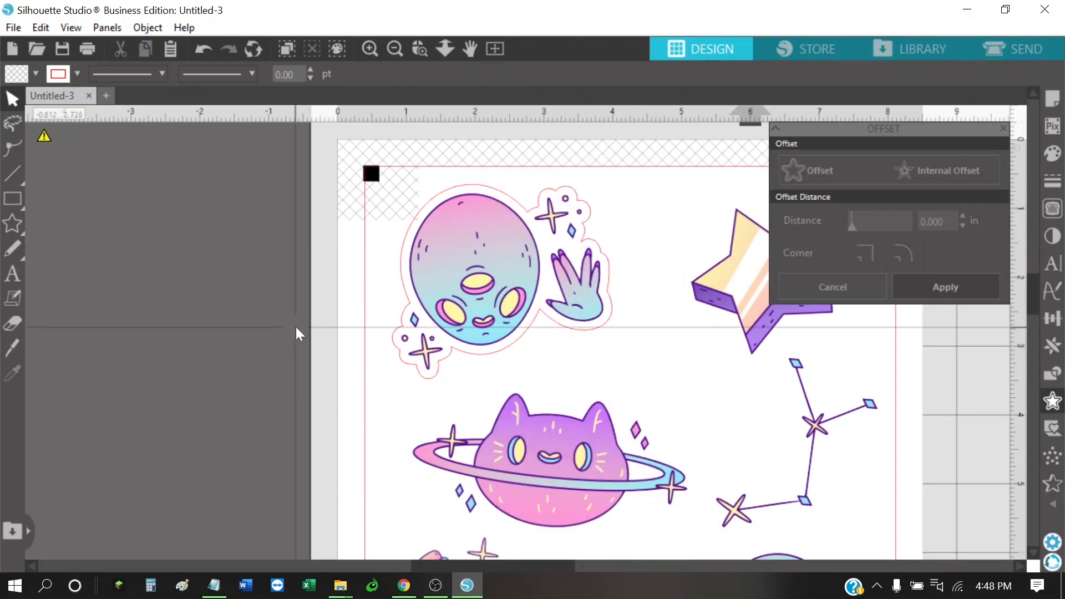
pyautogui.click(581, 297)
pyautogui.scroll(-3, 398, 340)
pyautogui.scroll(5, 398, 330)
pyautogui.scroll(-1, 440, 333)
pyautogui.scroll(-2, 441, 339)
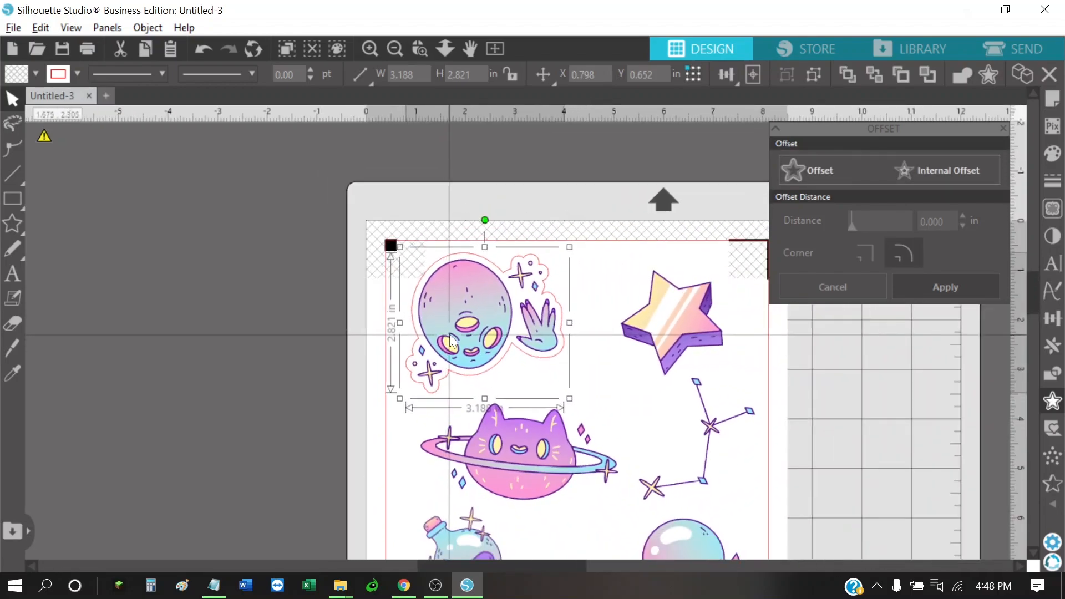
# Apply a 0.125 in rounded-corner offset to the star, constellation, astronaut, cat planet, potion bottle and UFO artwork together
pyautogui.click(395, 327)
pyautogui.scroll(-1, 397, 327)
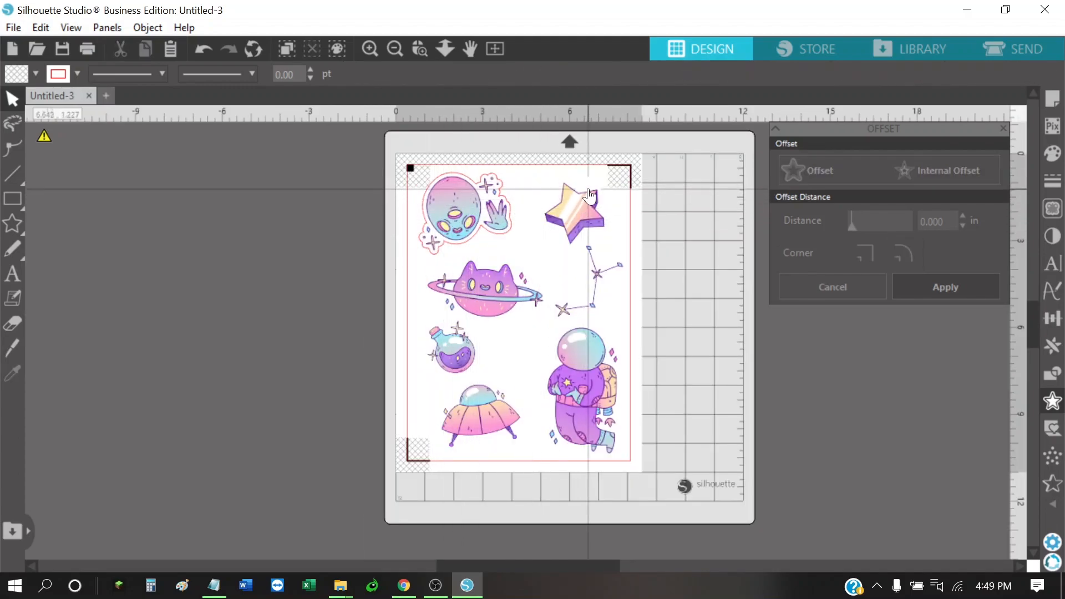
pyautogui.moveTo(593, 180); pyautogui.dragTo(565, 415)
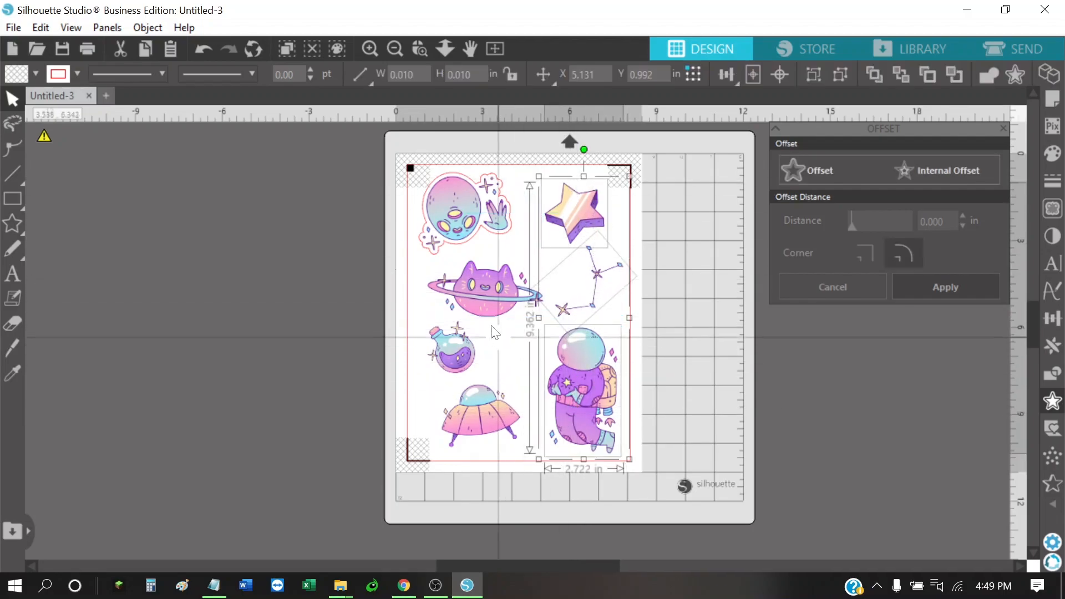
pyautogui.keyDown('shift'); pyautogui.click(487, 297); pyautogui.keyUp('shift')
pyautogui.keyDown('shift'); pyautogui.click(469, 348); pyautogui.keyUp('shift')
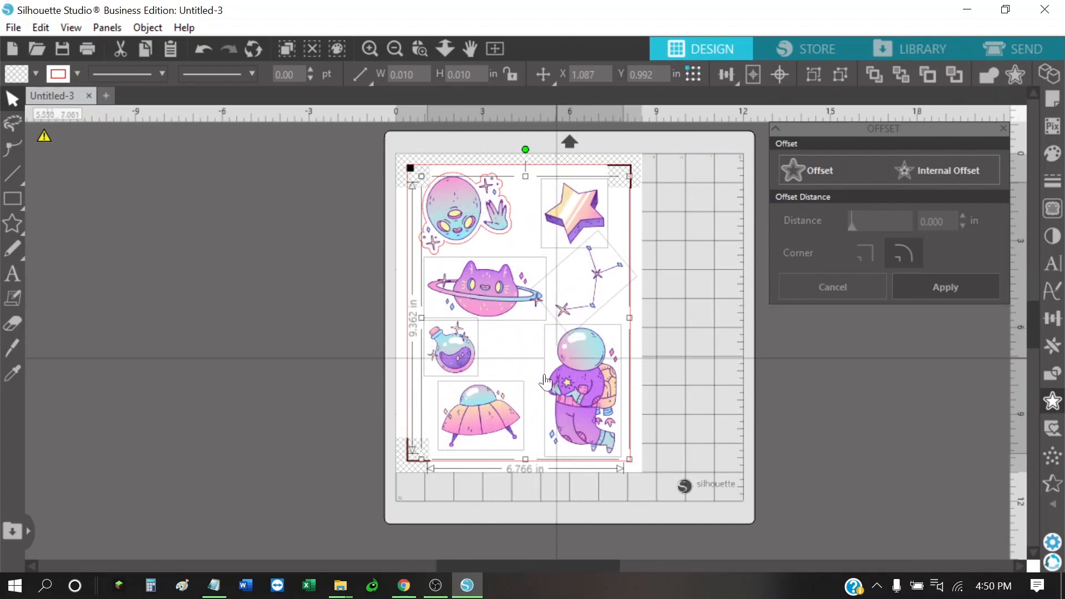
pyautogui.click(816, 167)
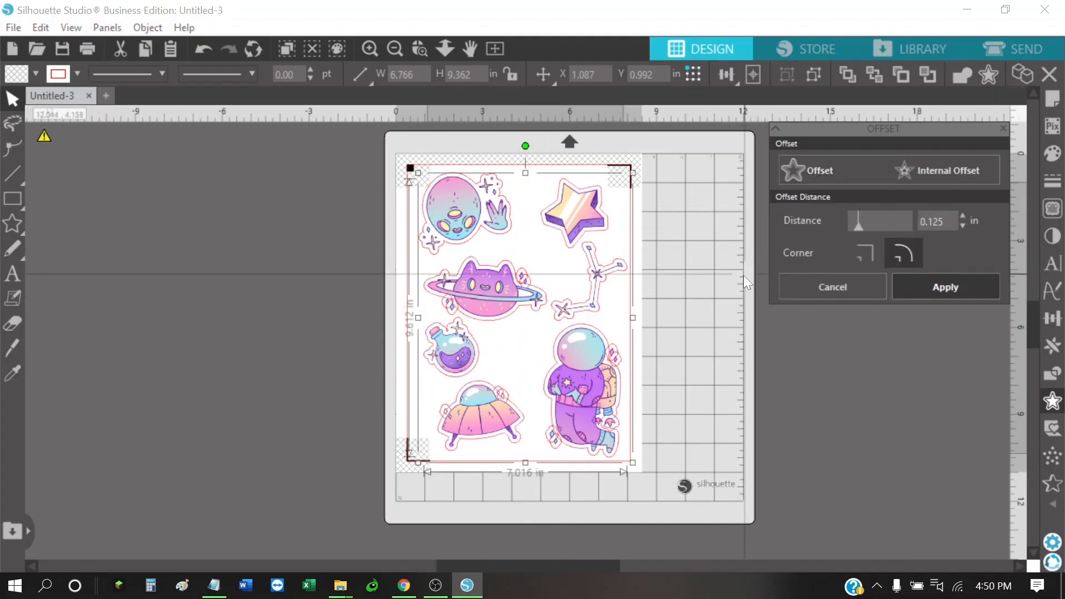
pyautogui.click(919, 286)
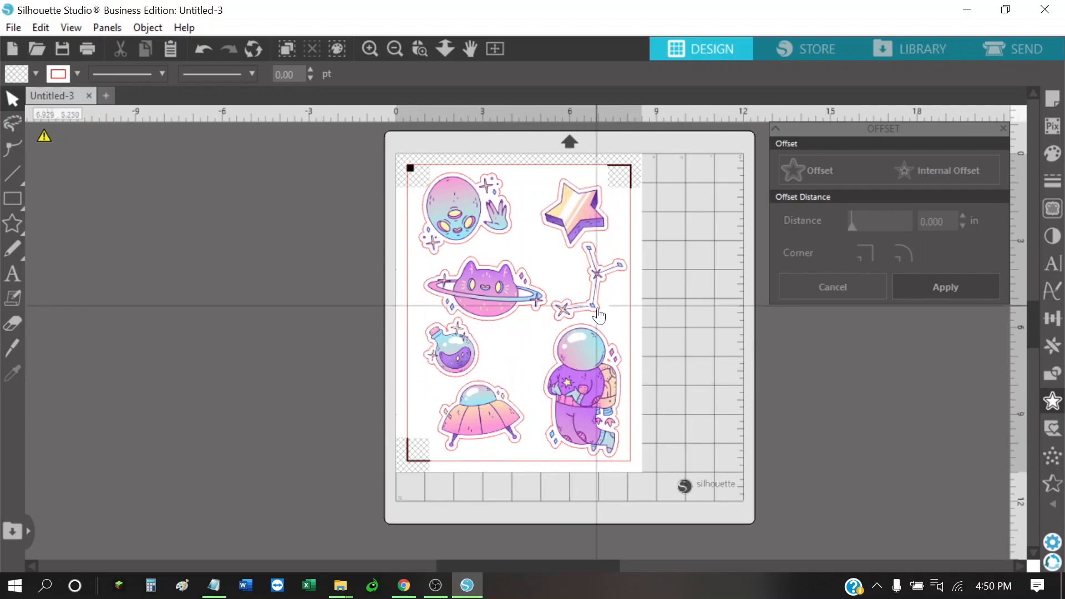
# With the astronaut artwork moved off the page, release its offset outline's compound path and delete the tiny leftover shape inside
pyautogui.moveTo(586, 409); pyautogui.dragTo(730, 400)
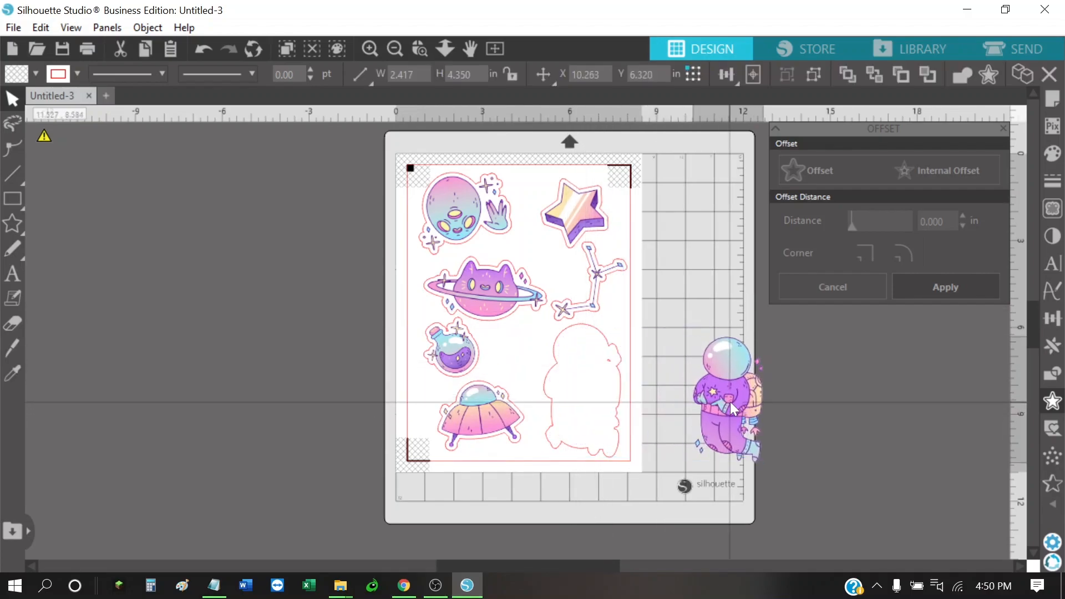
pyautogui.click(619, 360)
pyautogui.rightClick(619, 360)
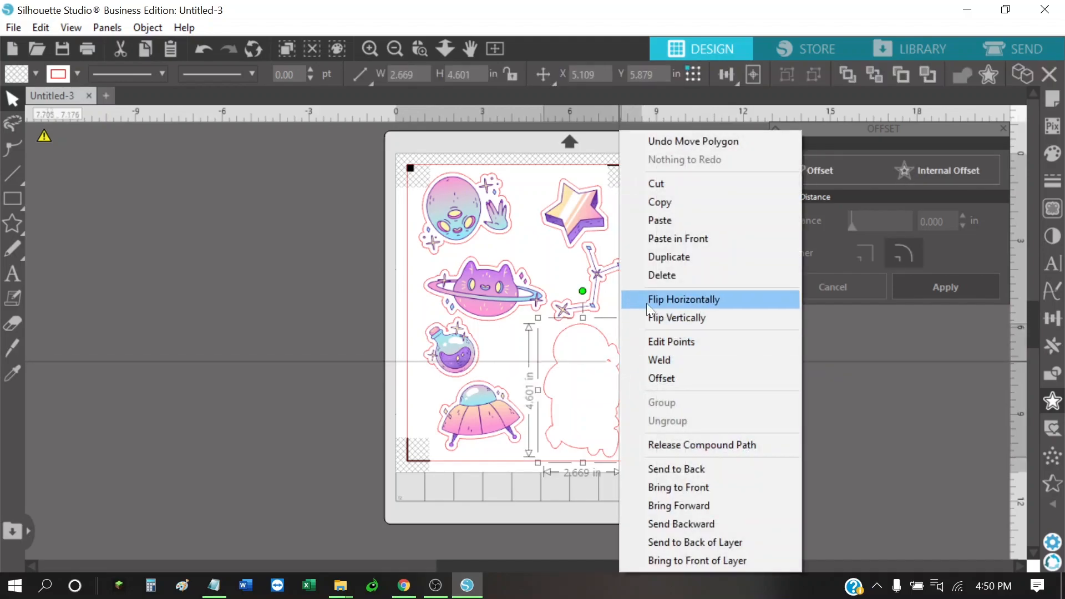
pyautogui.click(671, 444)
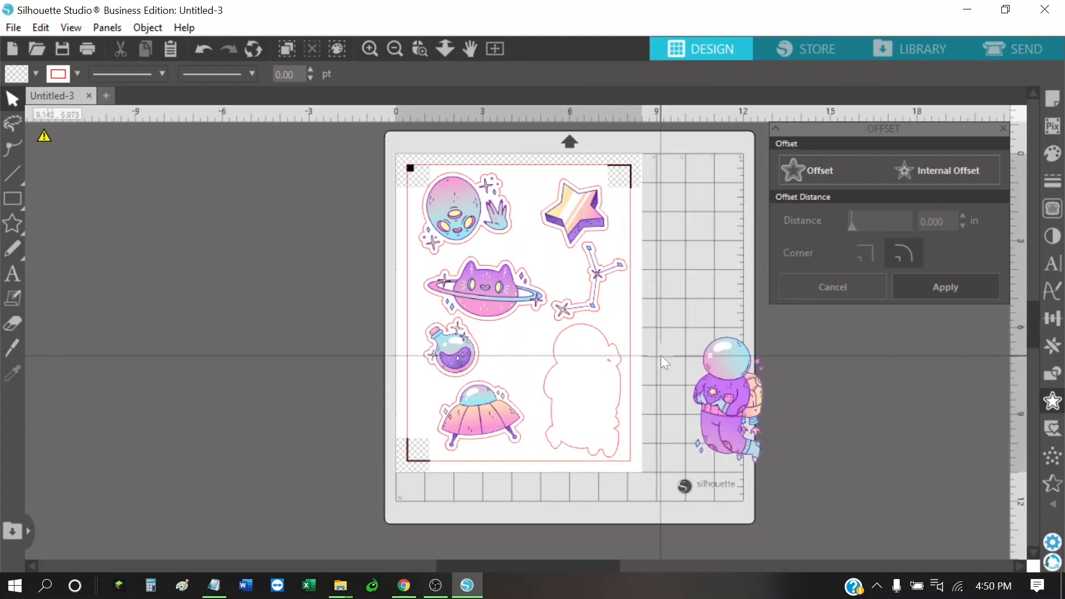
pyautogui.click(609, 361)
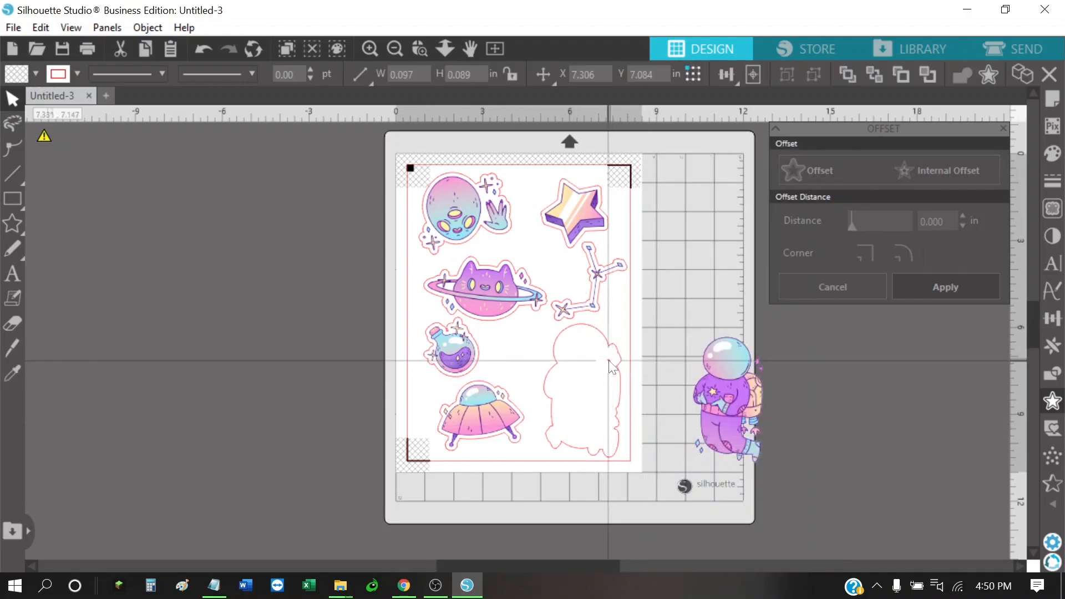
pyautogui.press('Delete')
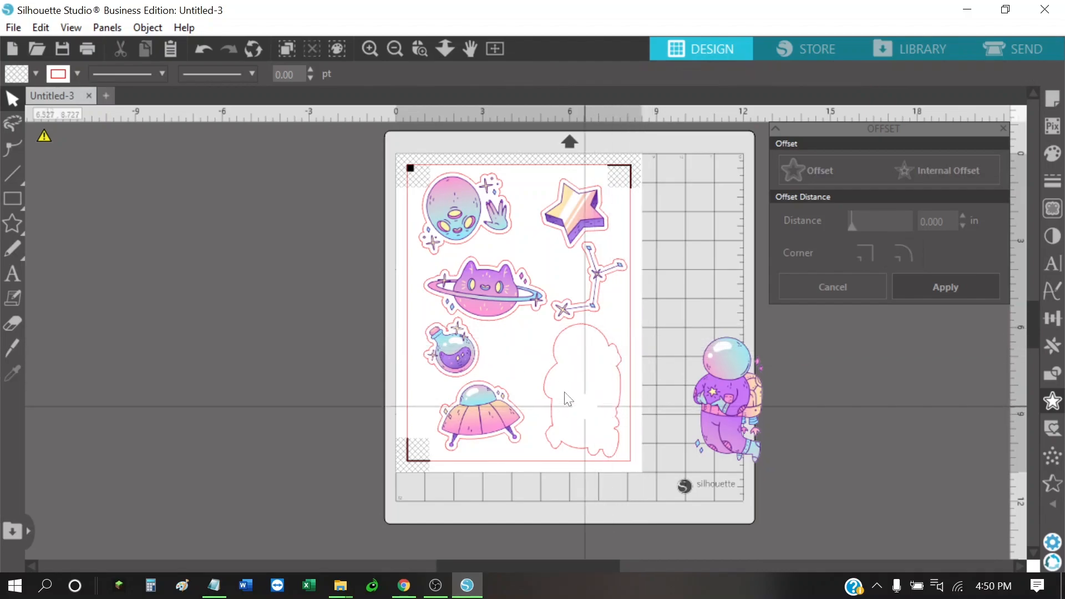
# Select the astronaut artwork together with its offset outline and center the two on each other
pyautogui.moveTo(784, 384); pyautogui.dragTo(556, 427)
pyautogui.click(757, 84)
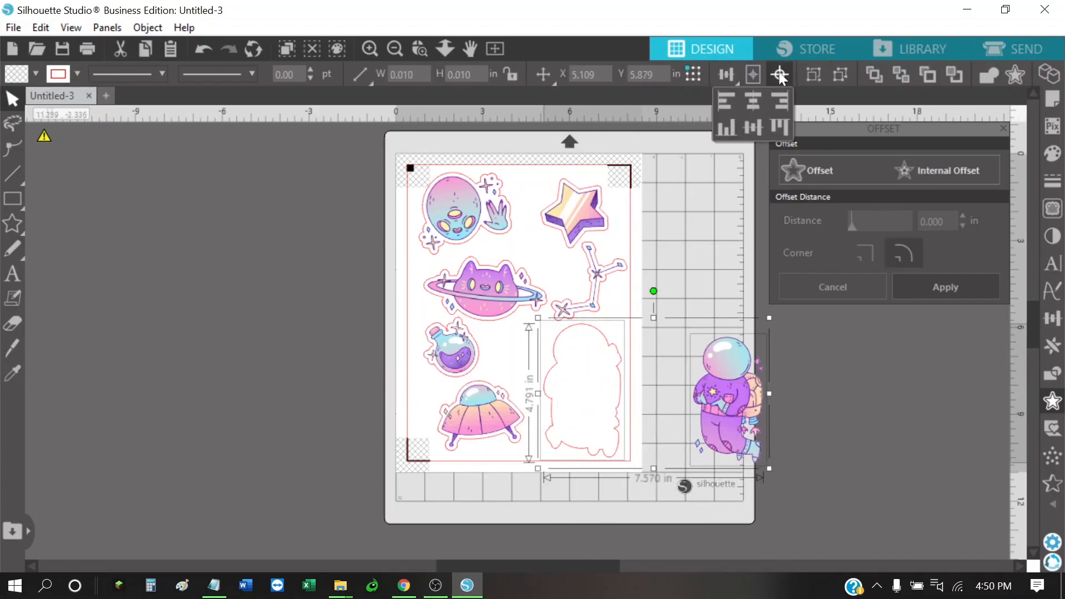
pyautogui.click(779, 71)
pyautogui.click(715, 358)
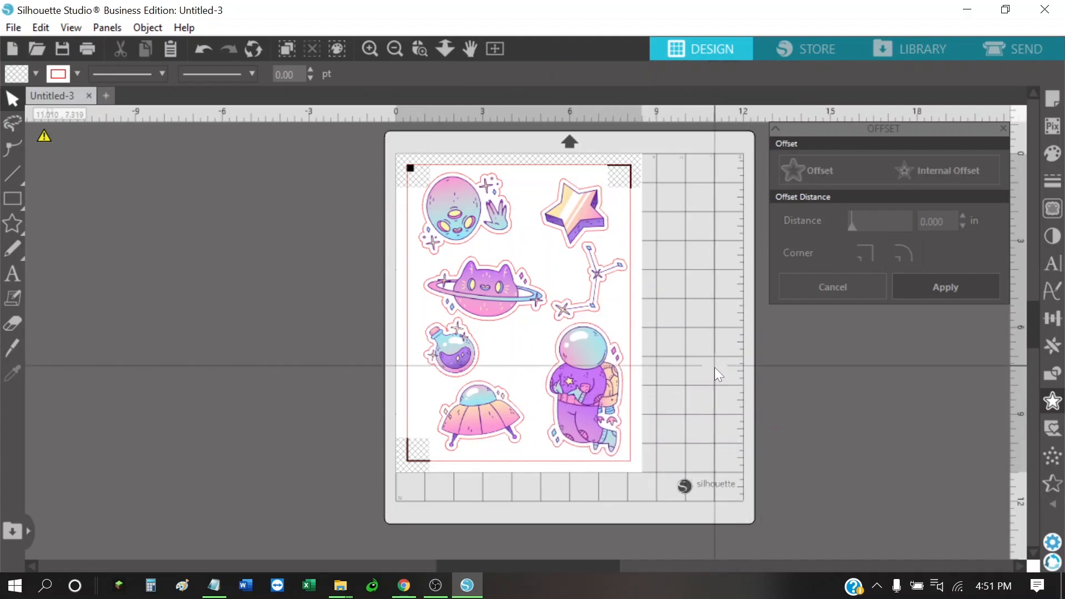